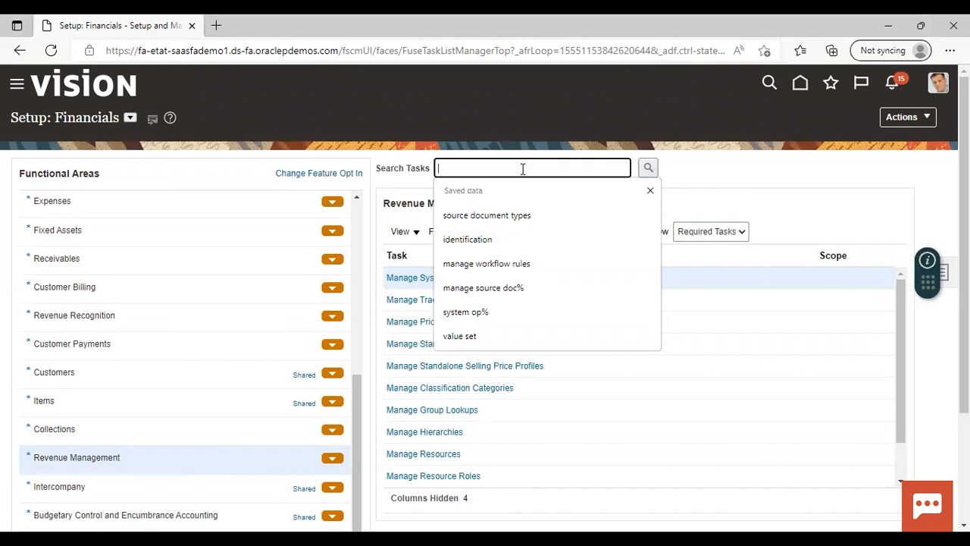
- Search the setup tasks for "value set" and open Manage Pricing Dimension Value Sets for Revenue Management
click(498, 340)
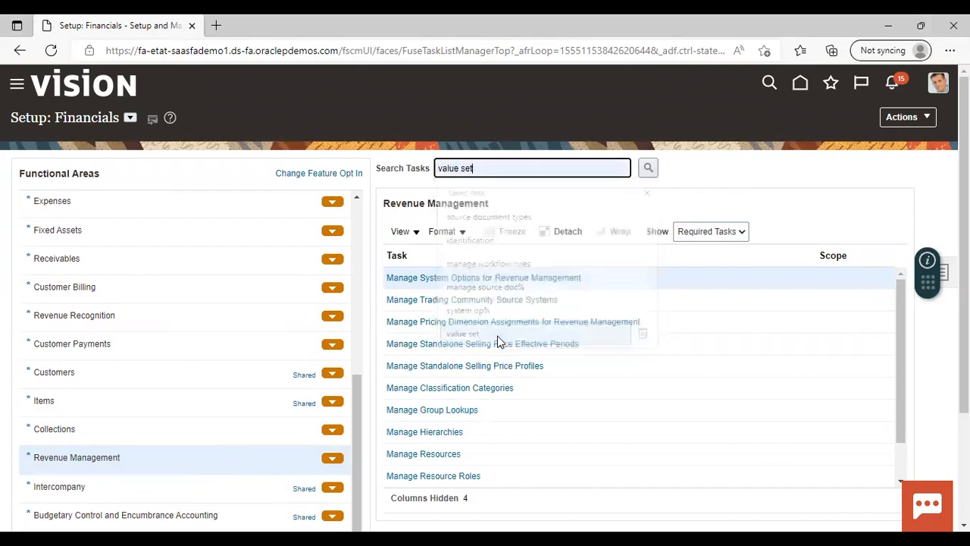
click(648, 169)
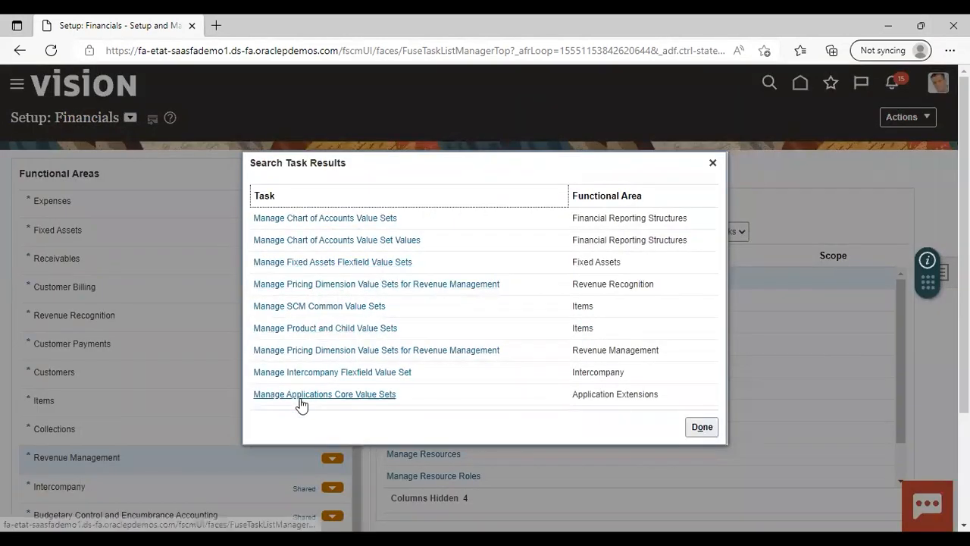
click(350, 350)
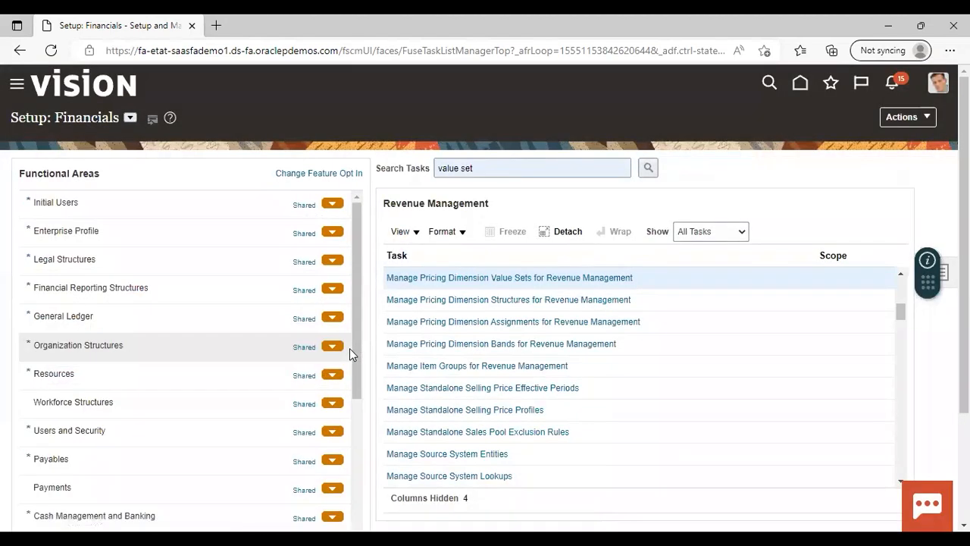
click(455, 278)
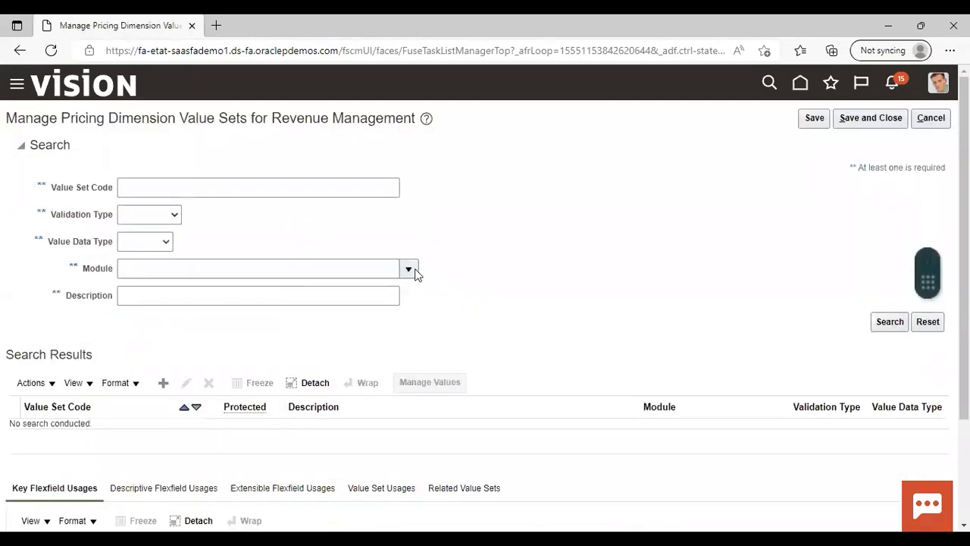
- Search for the existing value sets that belong to the Revenue Management module
click(410, 270)
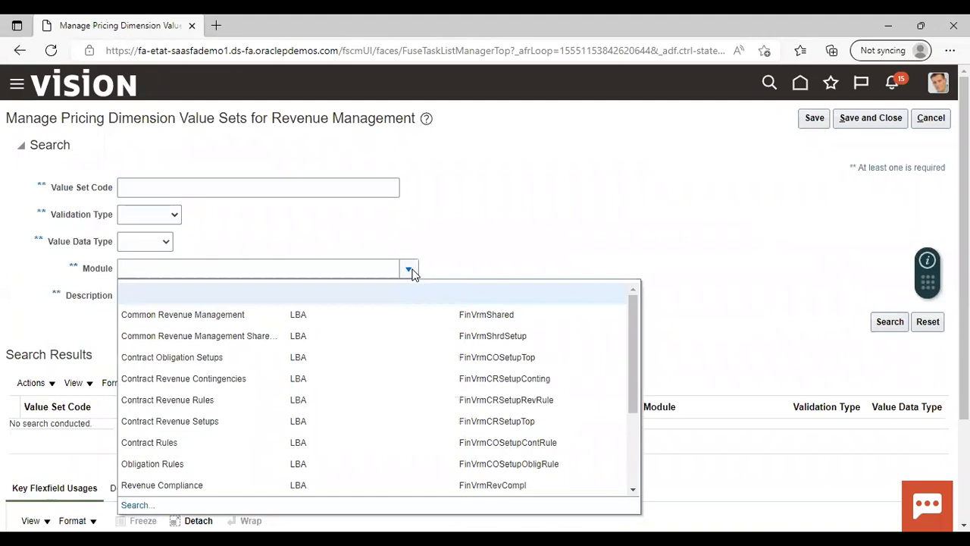
click(634, 484)
click(231, 421)
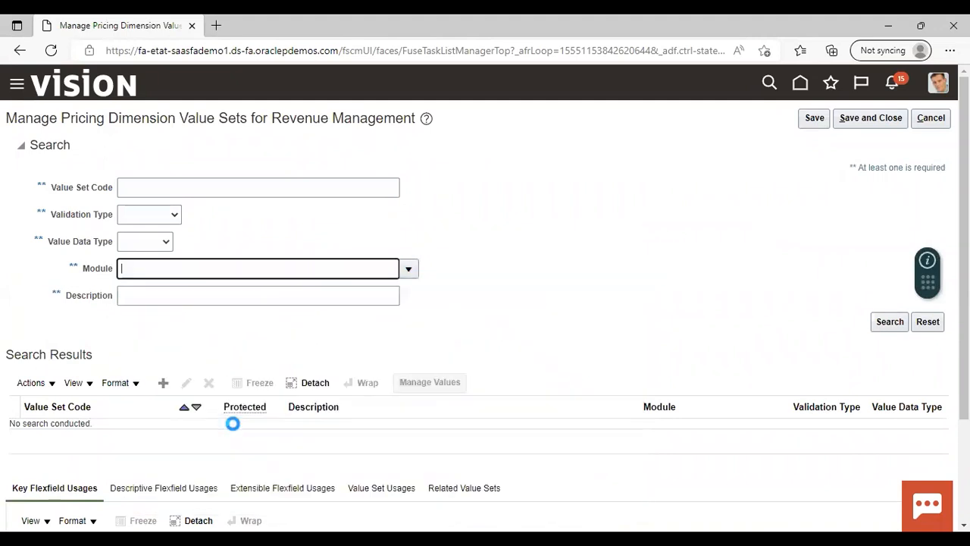
click(887, 323)
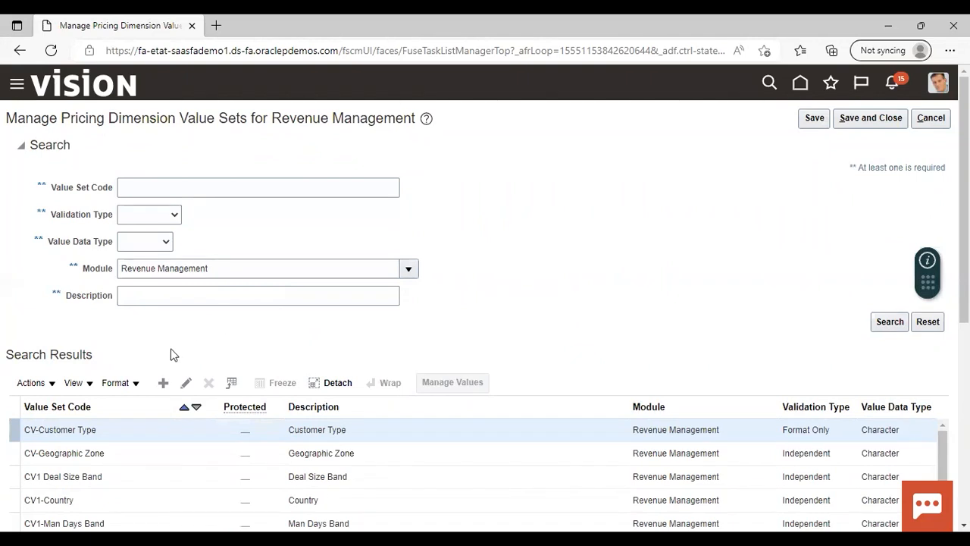
- Start a new value set and enter "BBC customer type" as its value set code
click(162, 385)
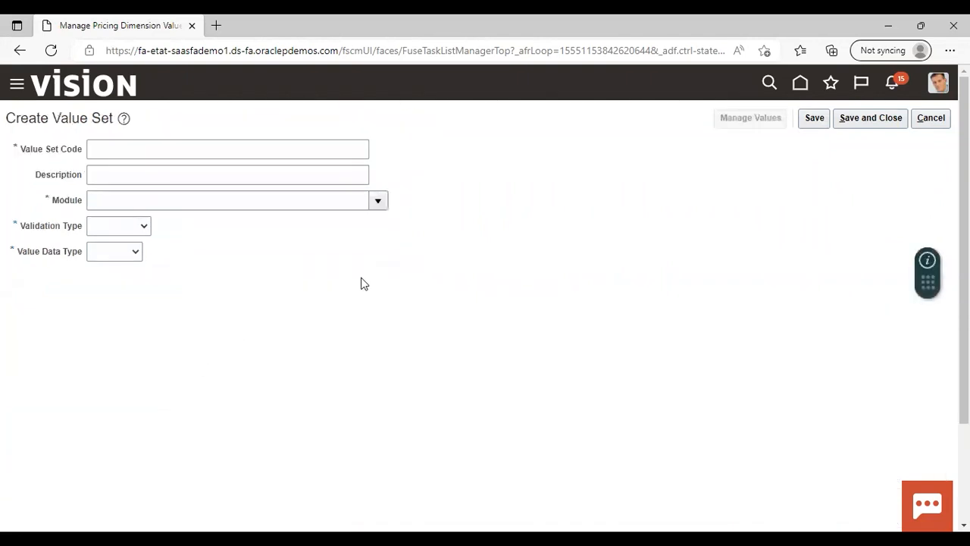
click(241, 147)
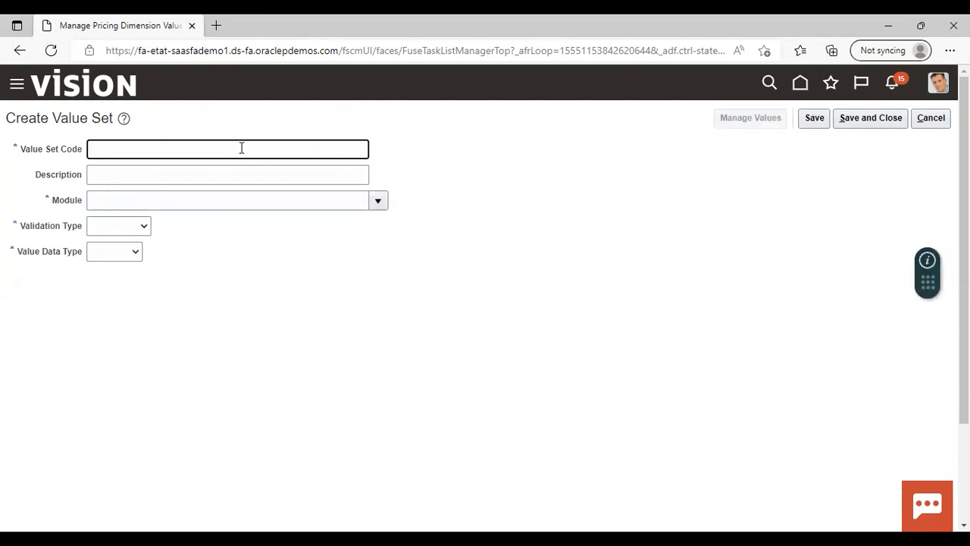
text(Custom)
key(BackSpace)
key(BackSpace)
key(BackSpace)
key(BackSpace)
text(BBC customer ty)
- Assign the BBC customer type value set to the Revenue Management application module
click(376, 200)
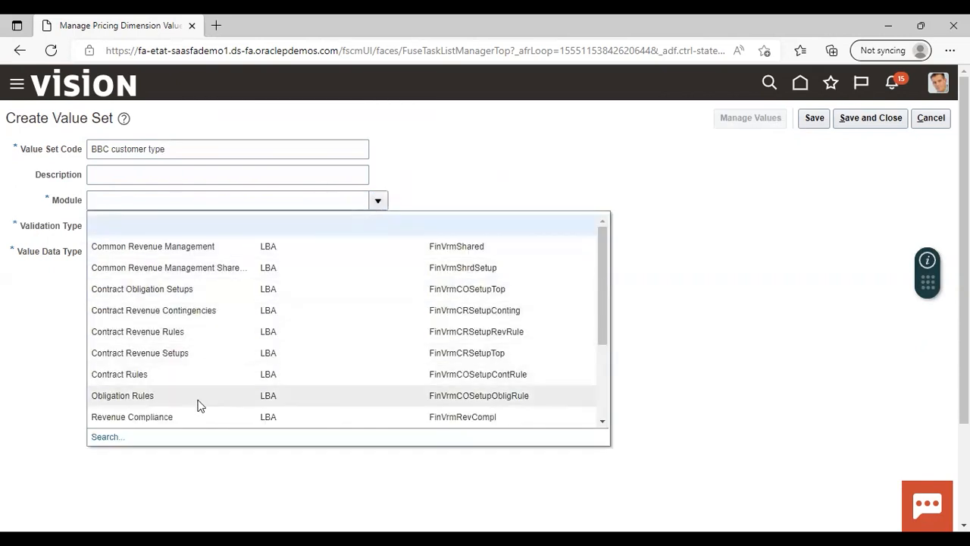
click(602, 423)
click(602, 422)
click(603, 422)
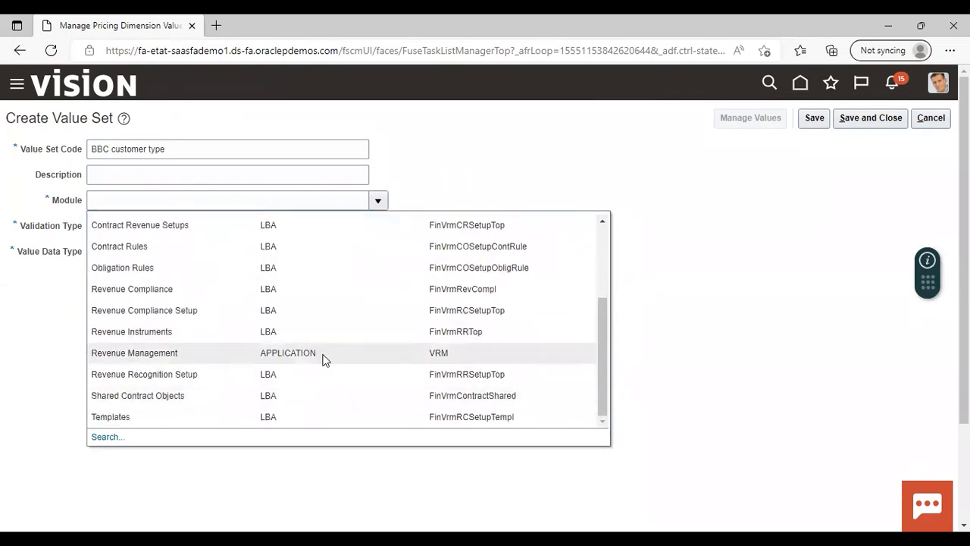
click(321, 354)
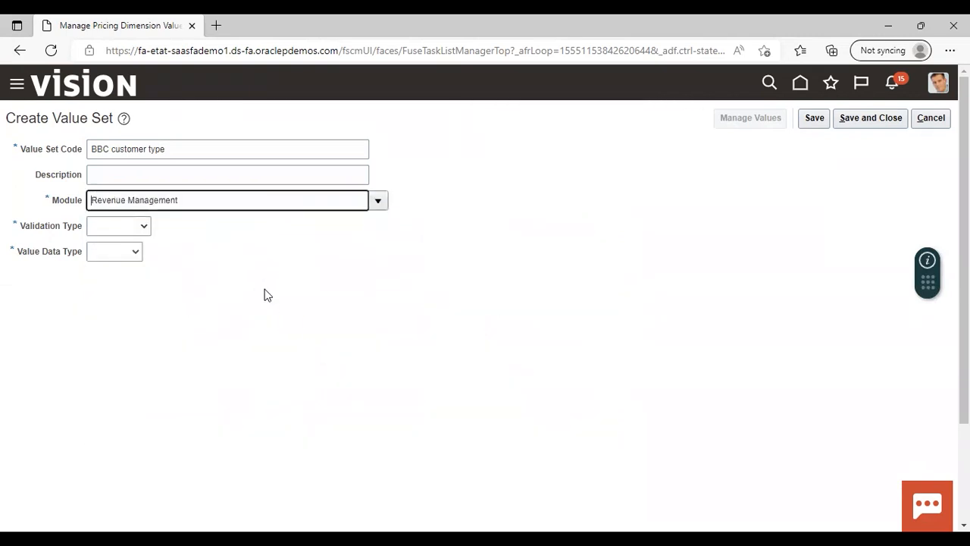
- Set the BBC customer type value set's validation type to Independent and its value data type to Character
click(145, 226)
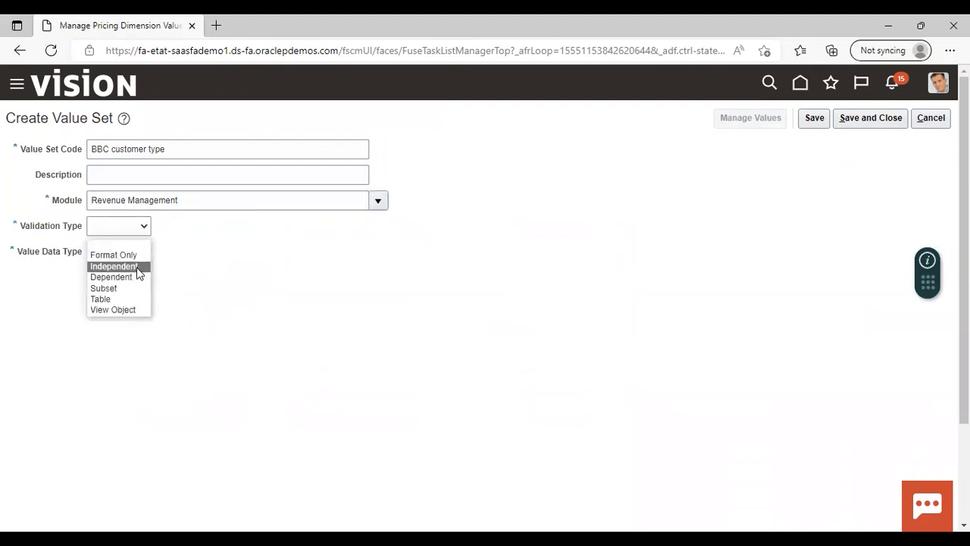
click(138, 267)
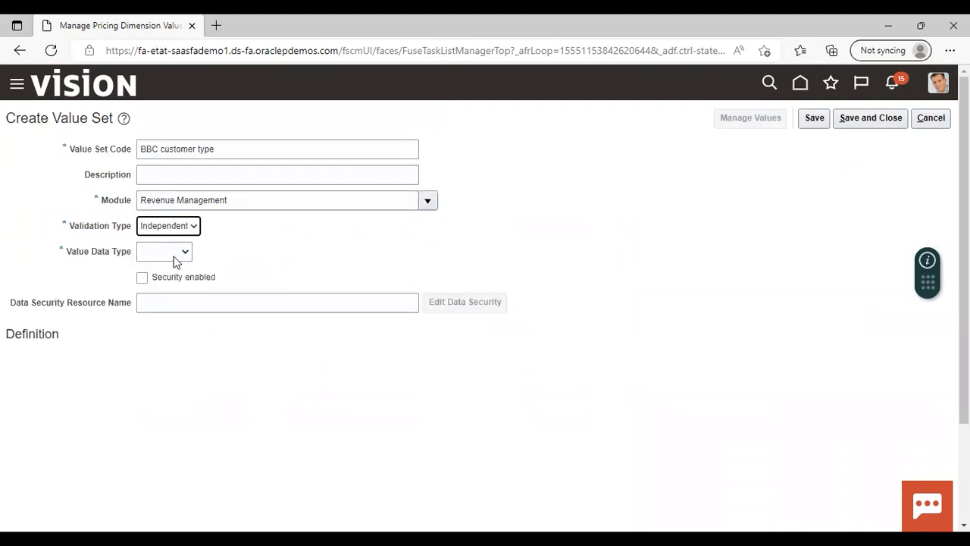
click(186, 255)
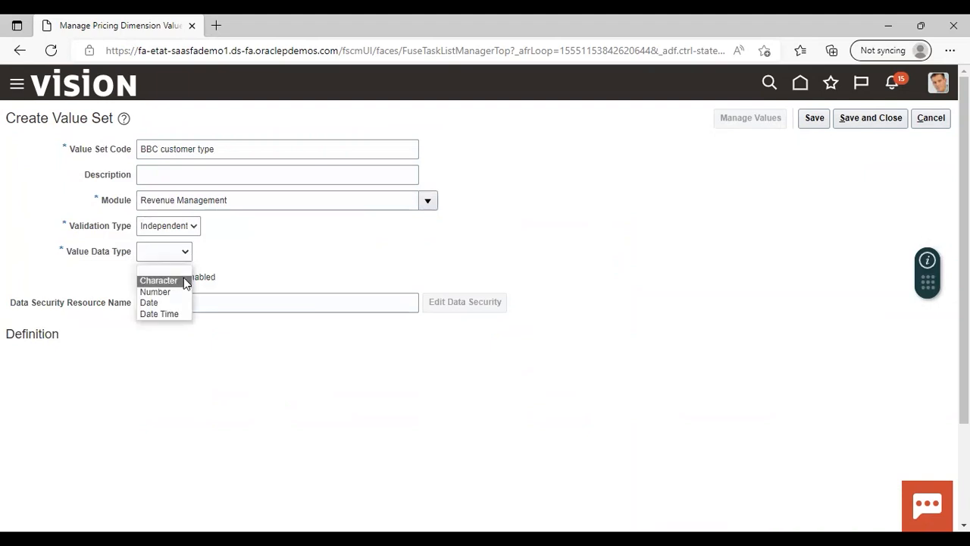
click(184, 281)
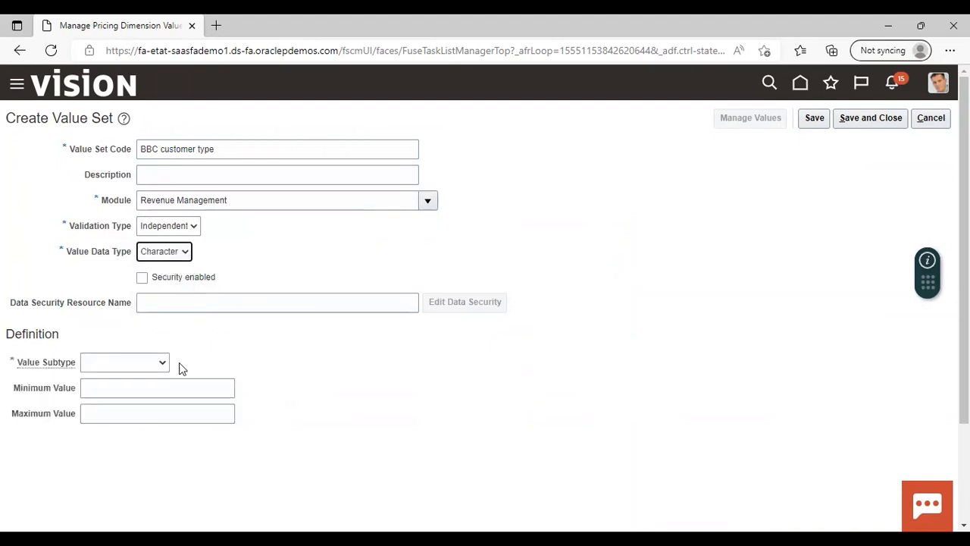
- Define the BBC customer type value set with subtype Text and maximum length 5, then save and close it
click(165, 365)
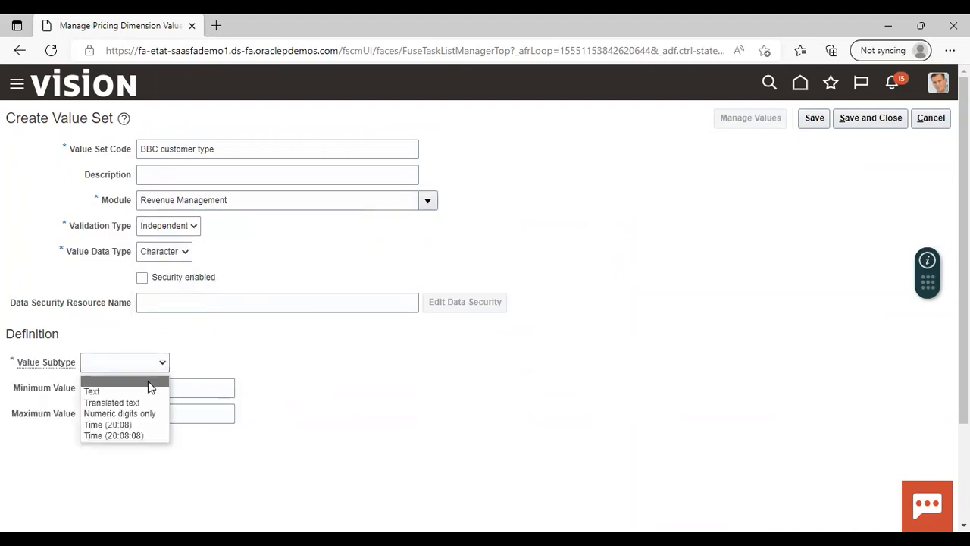
click(144, 393)
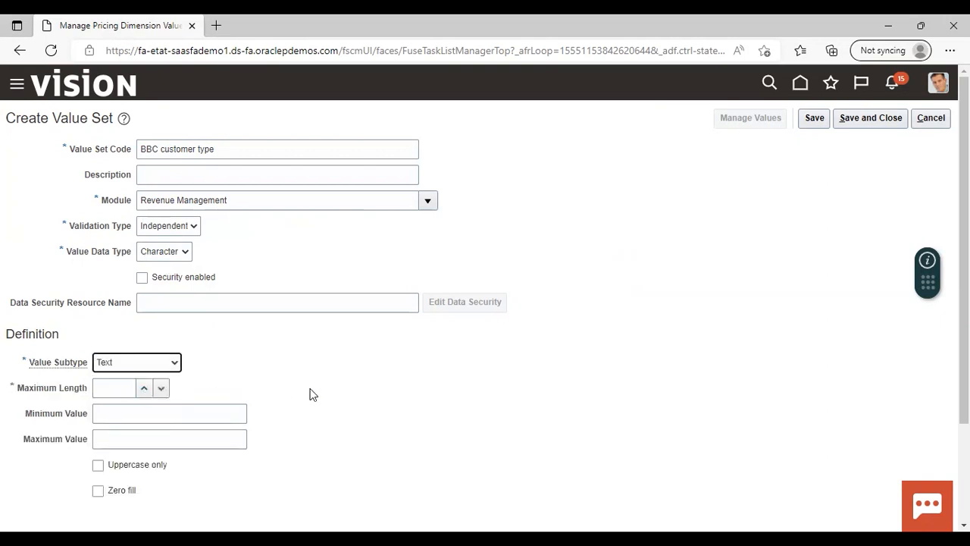
click(125, 388)
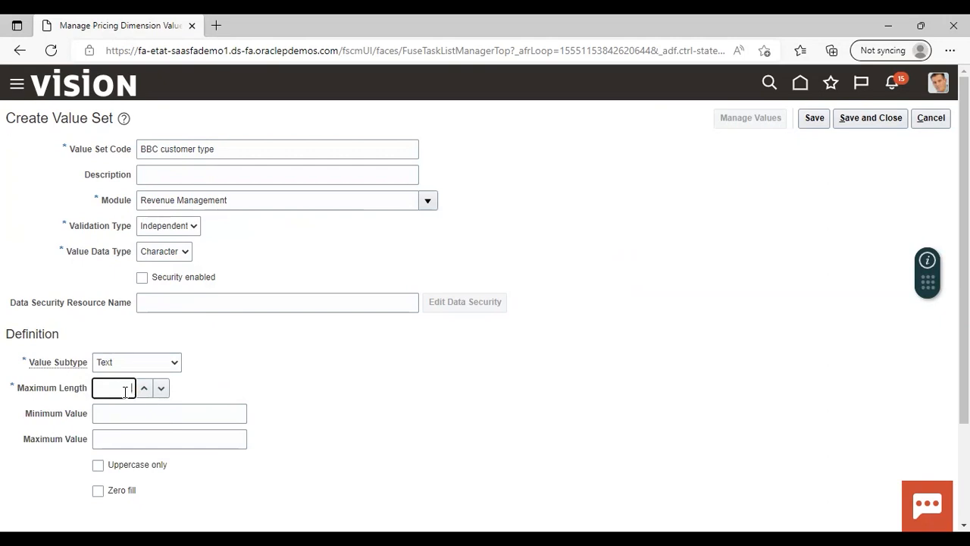
click(317, 369)
click(810, 116)
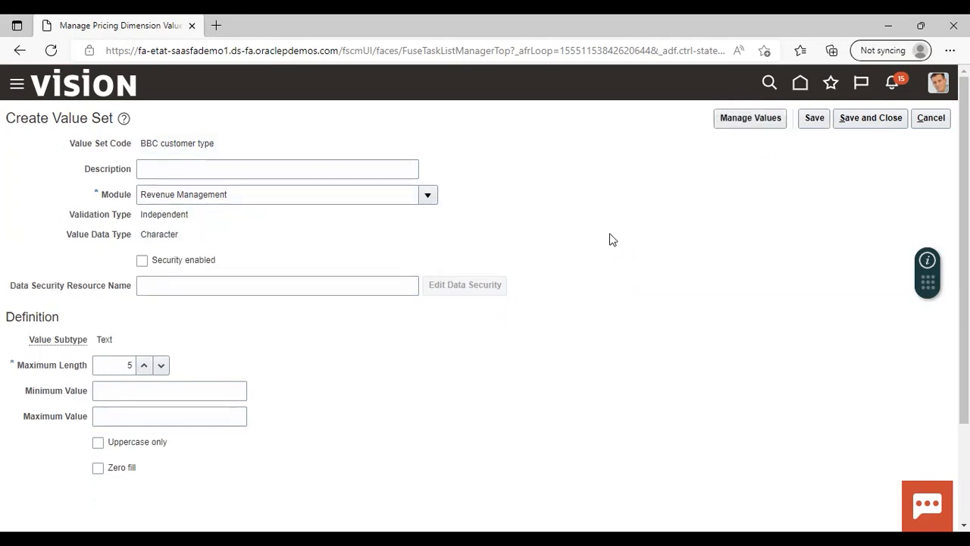
click(860, 114)
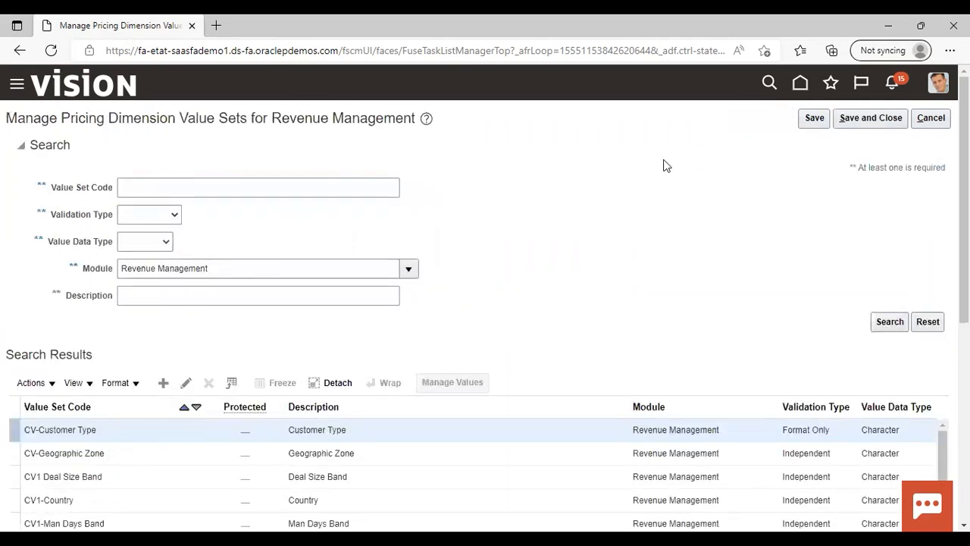
- Start another value set with the code "BBC geographic" and assign it to the Revenue Management module
click(164, 383)
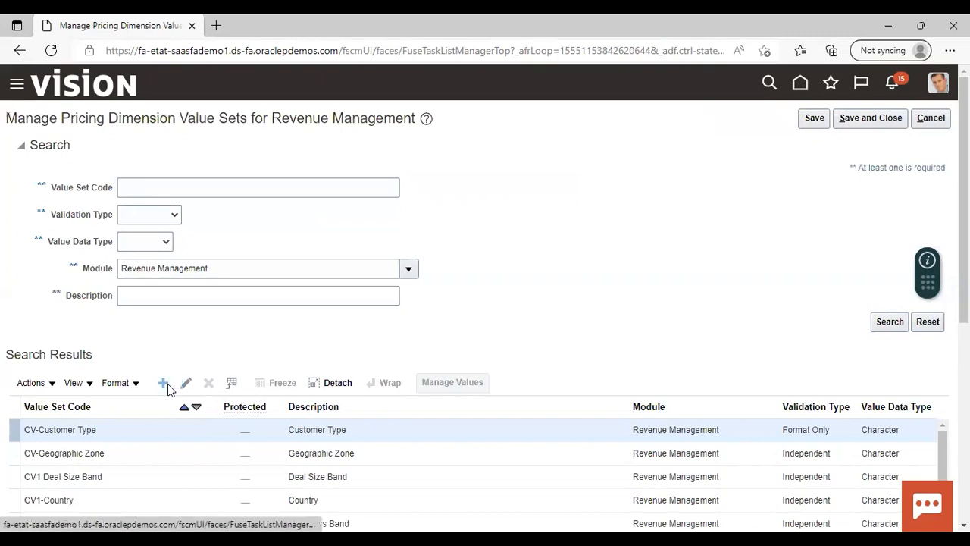
click(260, 150)
click(300, 151)
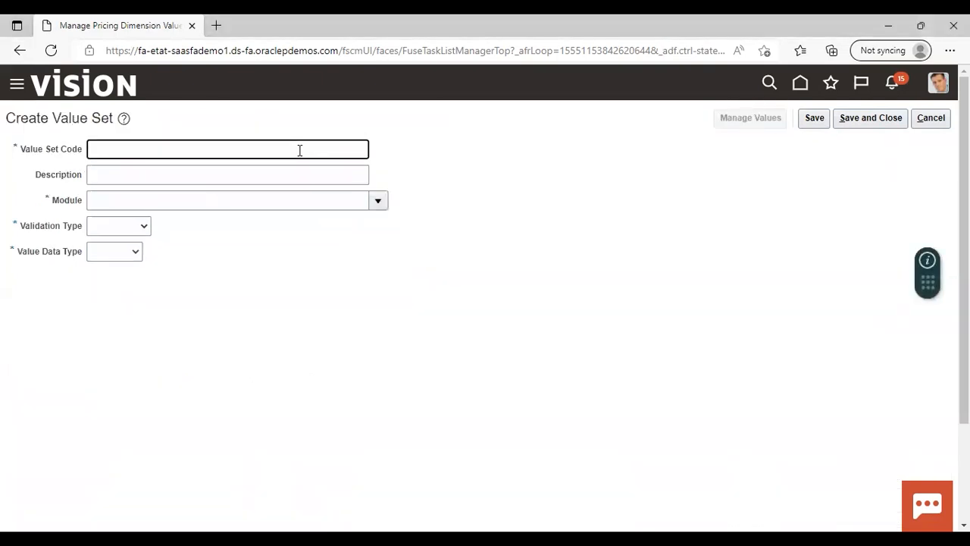
text(BBC geographic)
click(377, 199)
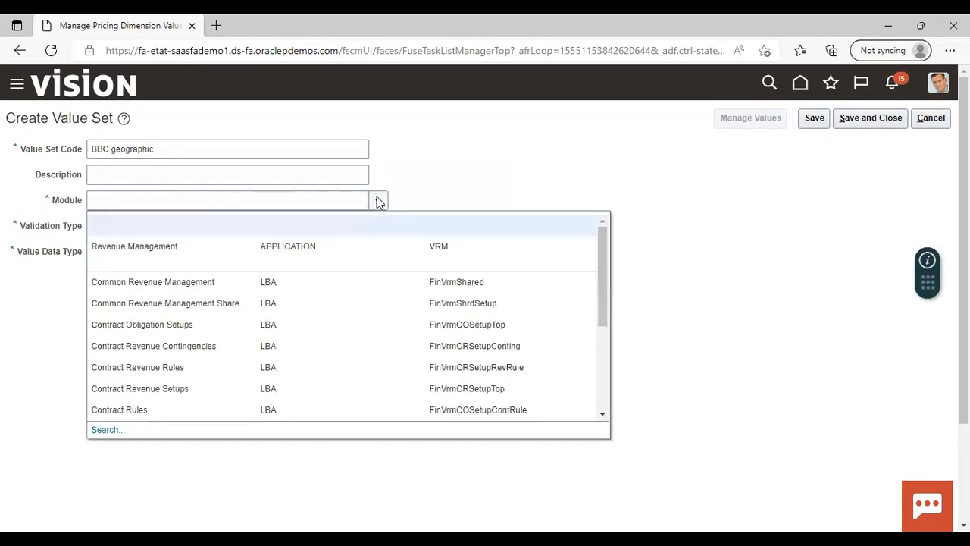
click(302, 244)
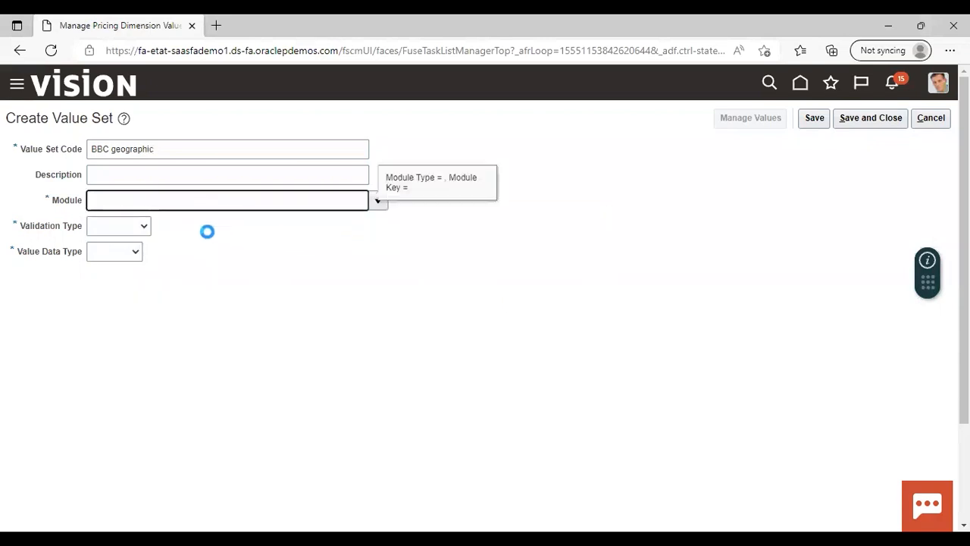
- Set the BBC geographic value set's validation type to Independent and its value data type to Character
click(142, 229)
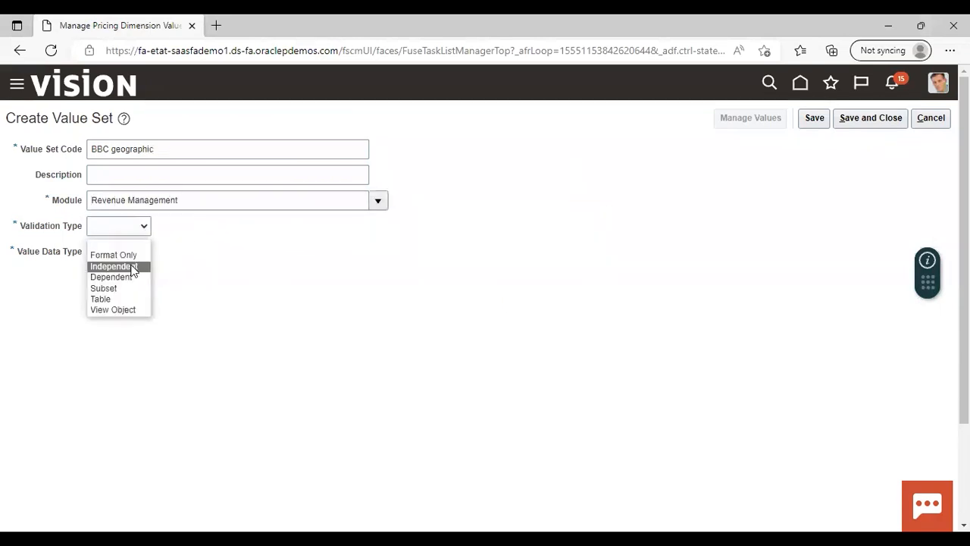
click(132, 263)
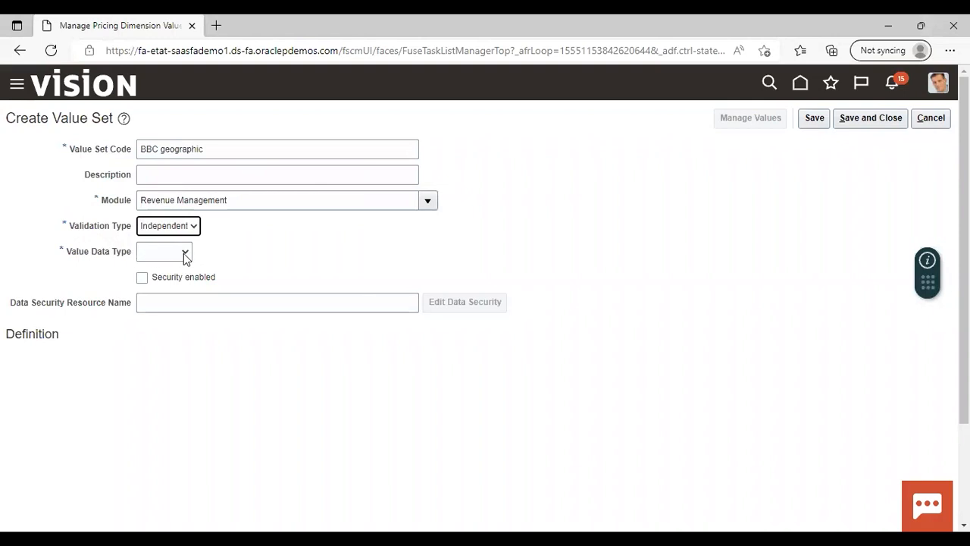
click(185, 254)
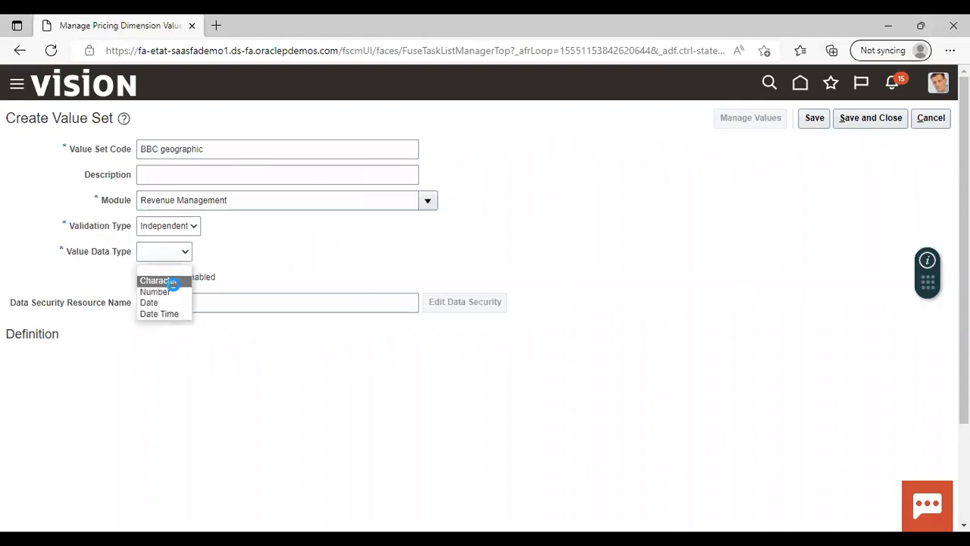
click(156, 280)
- Define the BBC geographic value set with subtype Text and maximum length 5, then save and close it
click(164, 367)
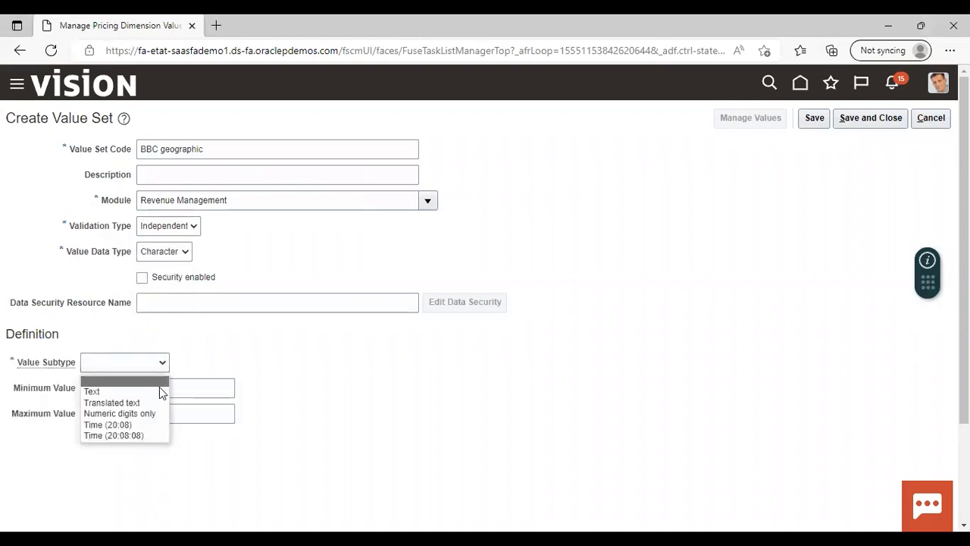
click(159, 388)
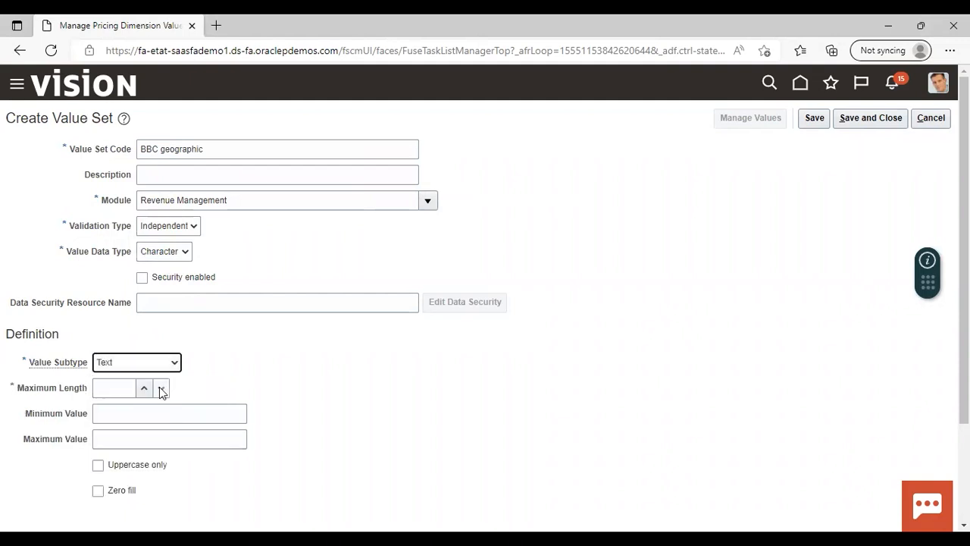
click(123, 392)
text(5)
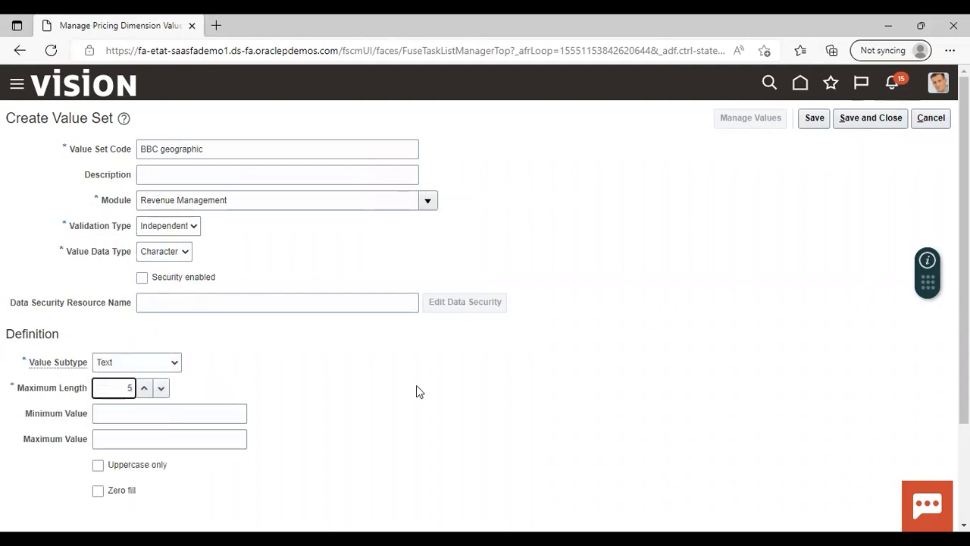
click(862, 113)
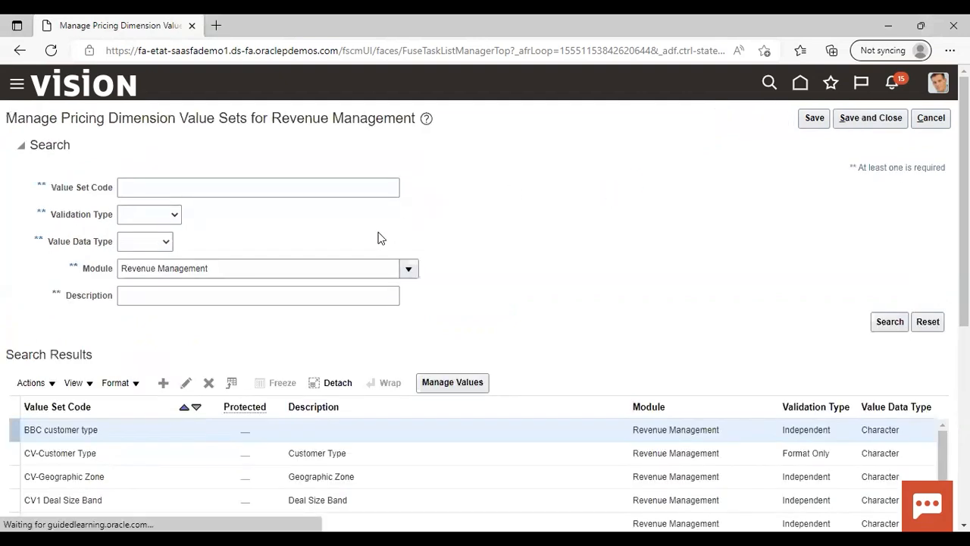
- Start a new value set with the code "BBC deal size" and assign it to the Revenue Management module
click(164, 385)
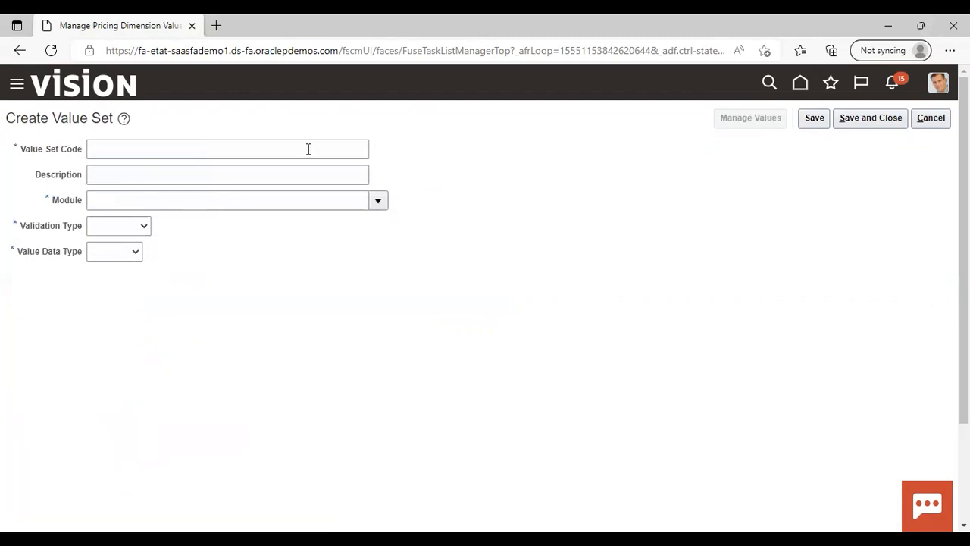
click(307, 149)
text(BBC deal size)
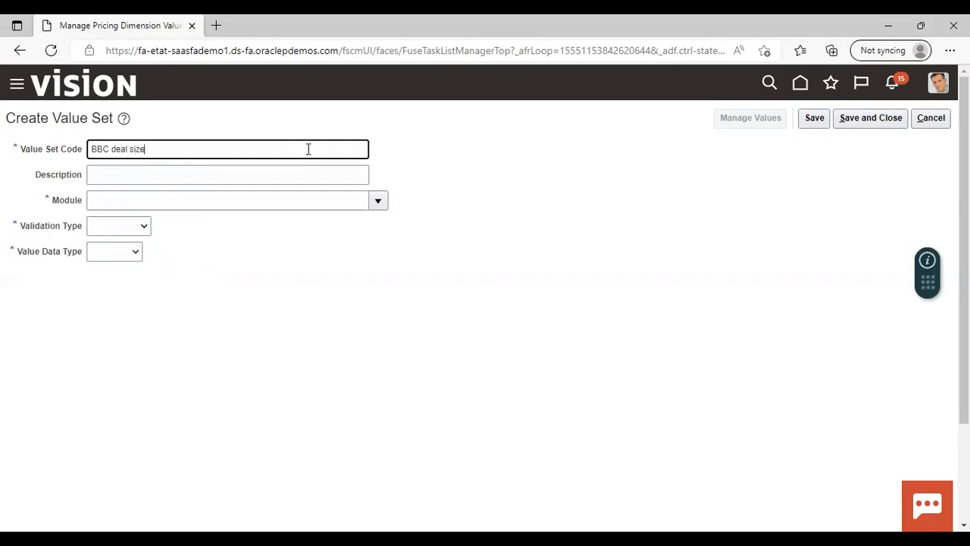
click(377, 200)
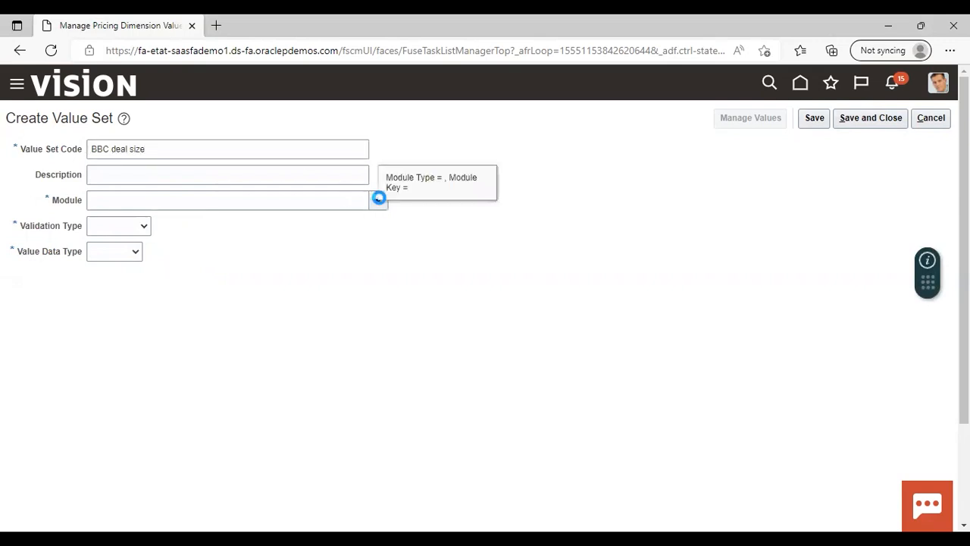
click(269, 249)
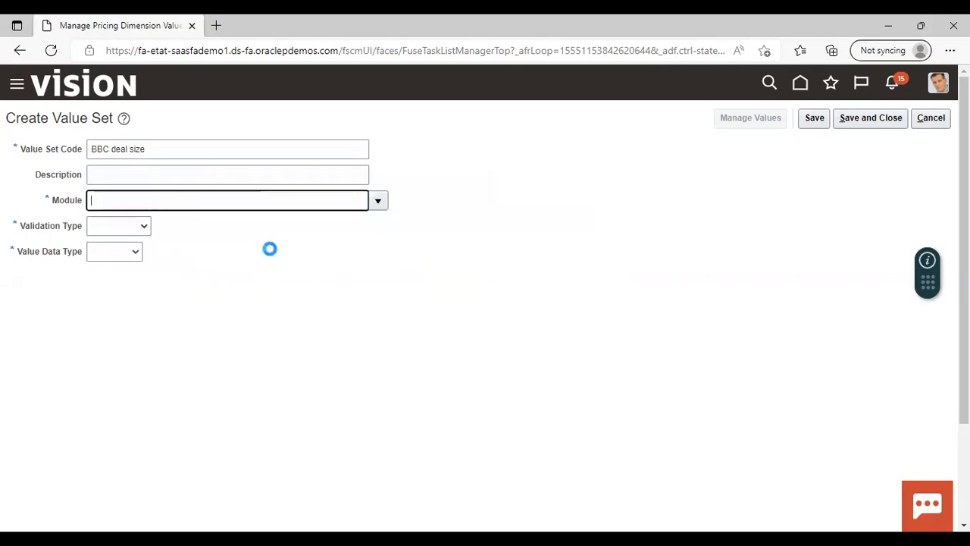
- Set the BBC deal size value set's validation type to Independent and its value data type to Character
click(146, 230)
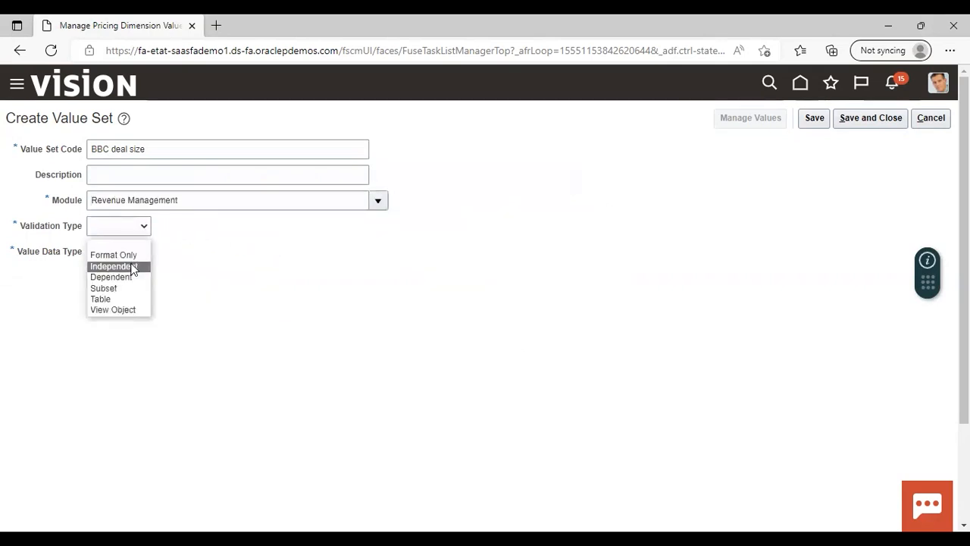
click(130, 266)
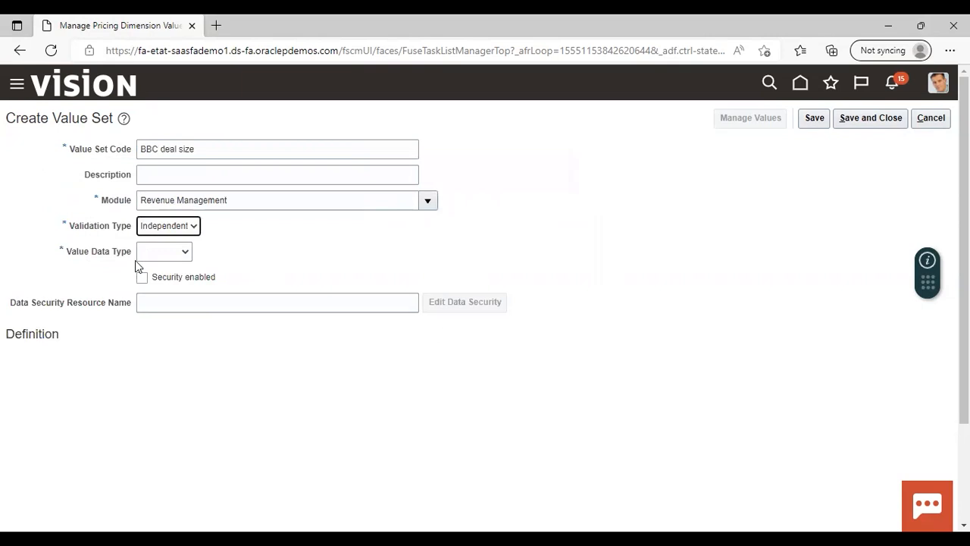
click(190, 249)
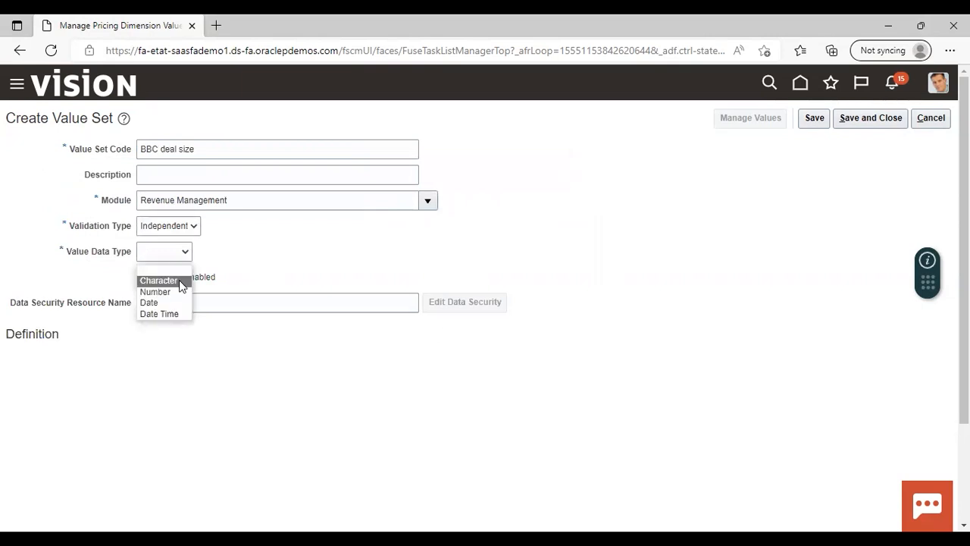
click(179, 280)
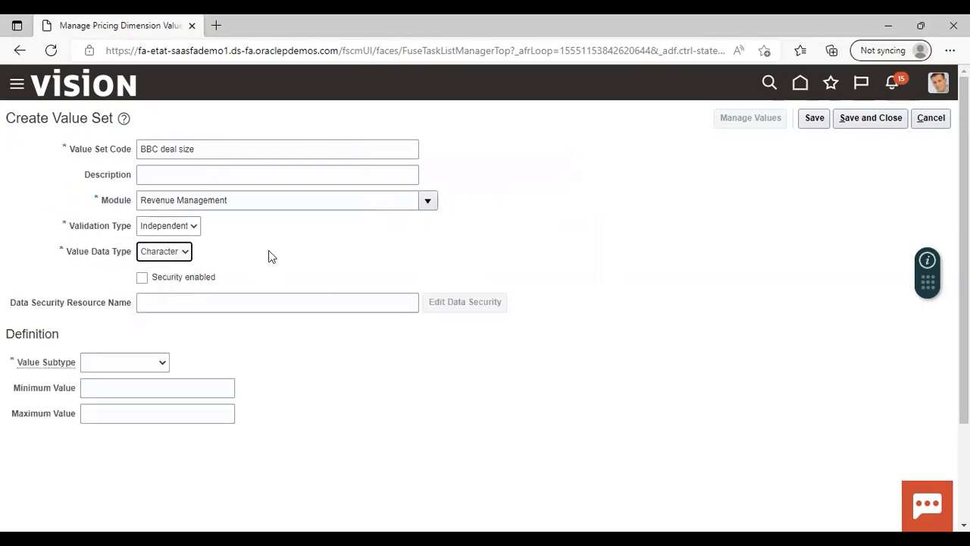
click(190, 257)
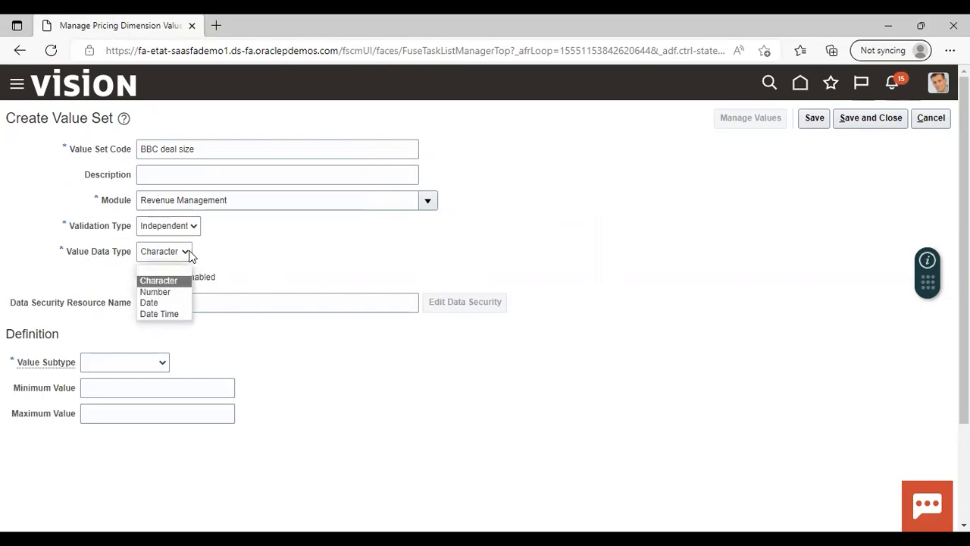
click(195, 229)
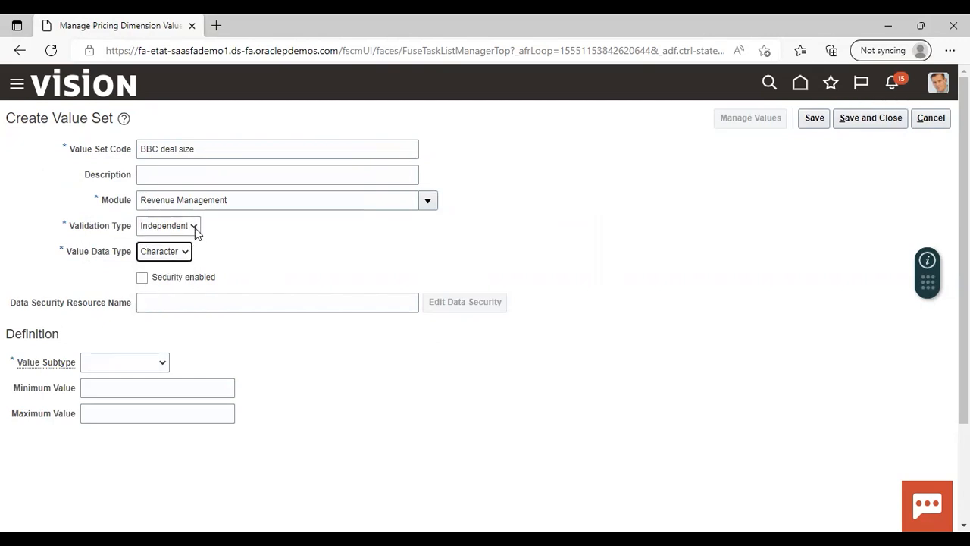
click(195, 227)
click(243, 247)
- Define the BBC deal size value set with subtype Text and maximum length 5, then save and close it
click(163, 365)
click(144, 394)
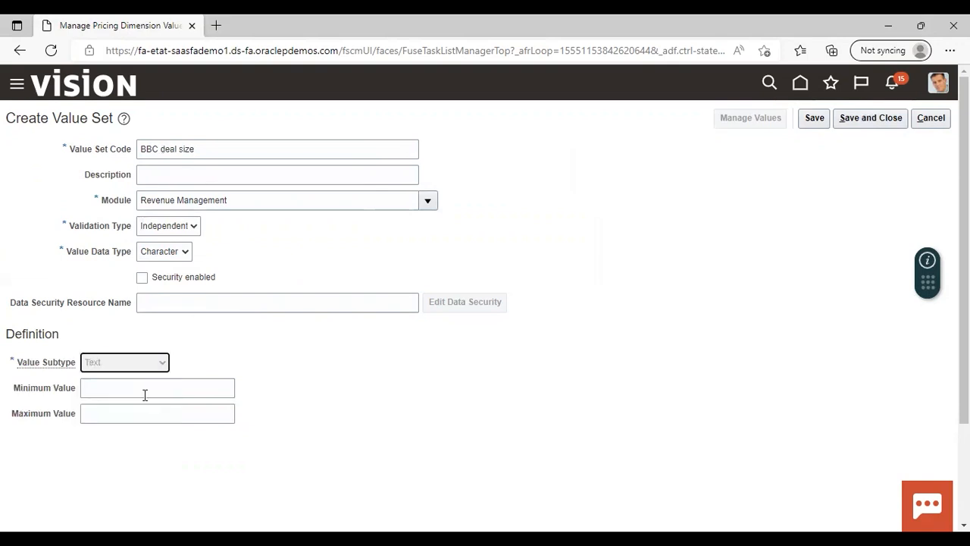
click(128, 390)
text(5)
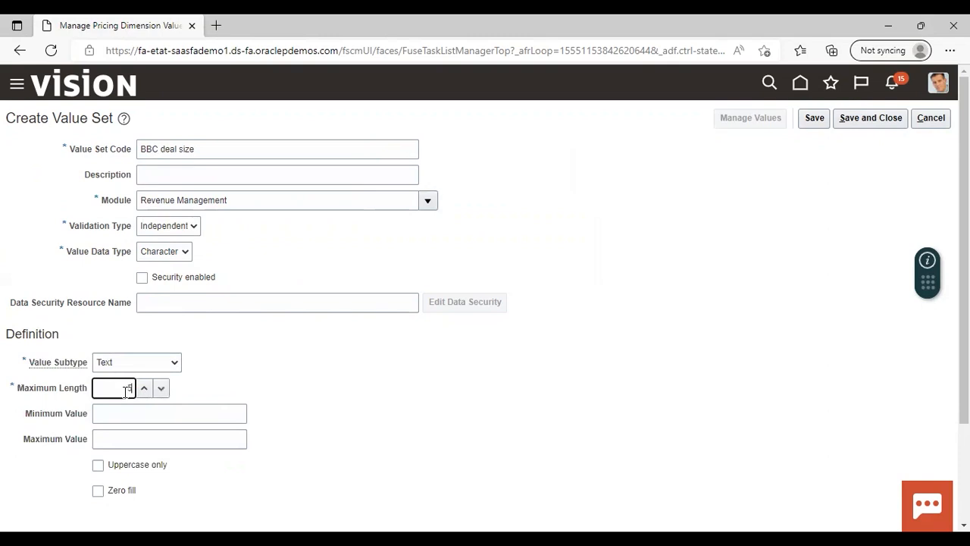
click(859, 115)
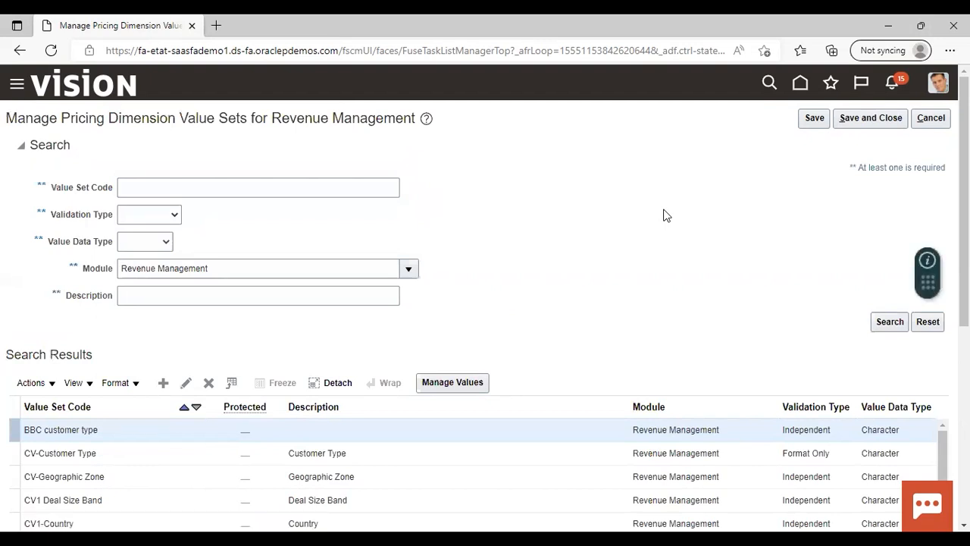
- Save and close the value sets task, then open the structures of the Pricing Dimensions Flexfield in Manage Pricing Dimension Structures for Revenue Management
click(866, 121)
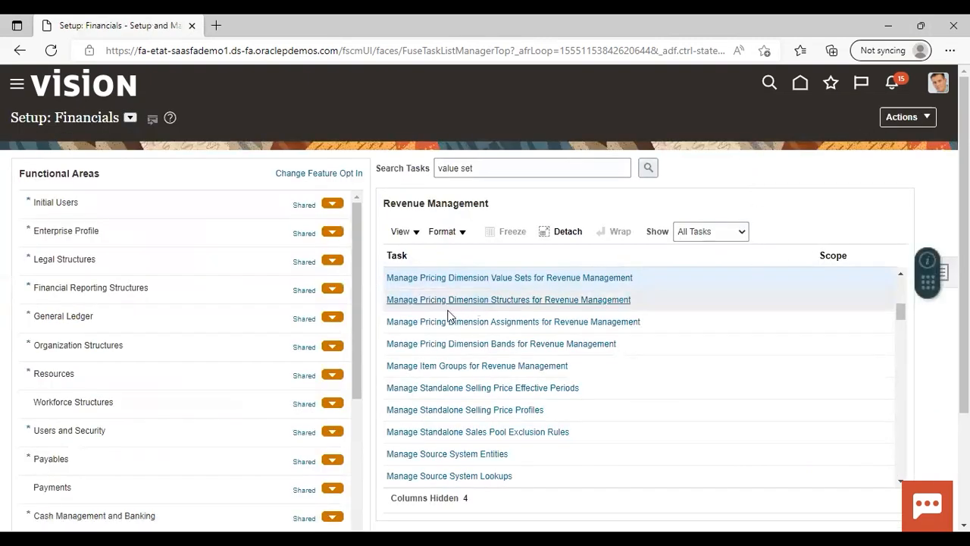
click(518, 300)
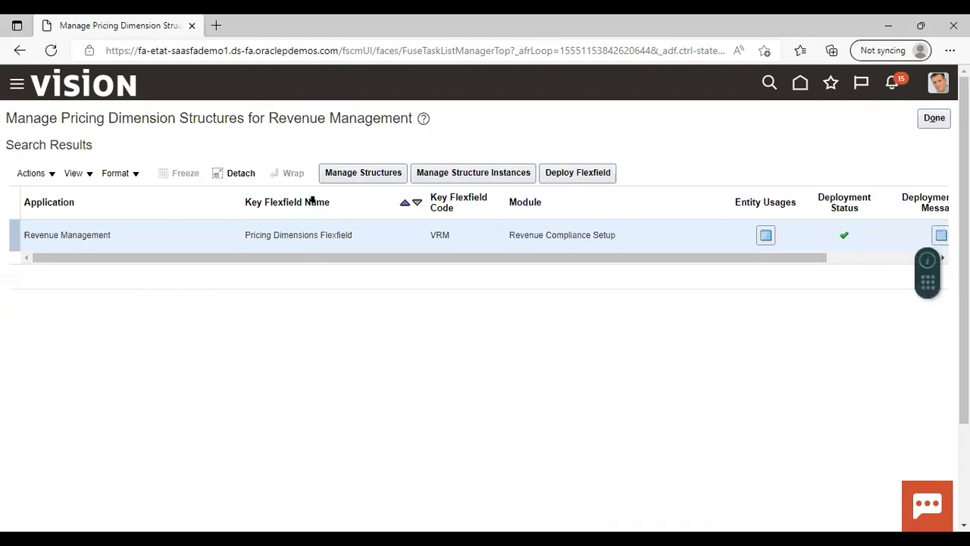
click(369, 176)
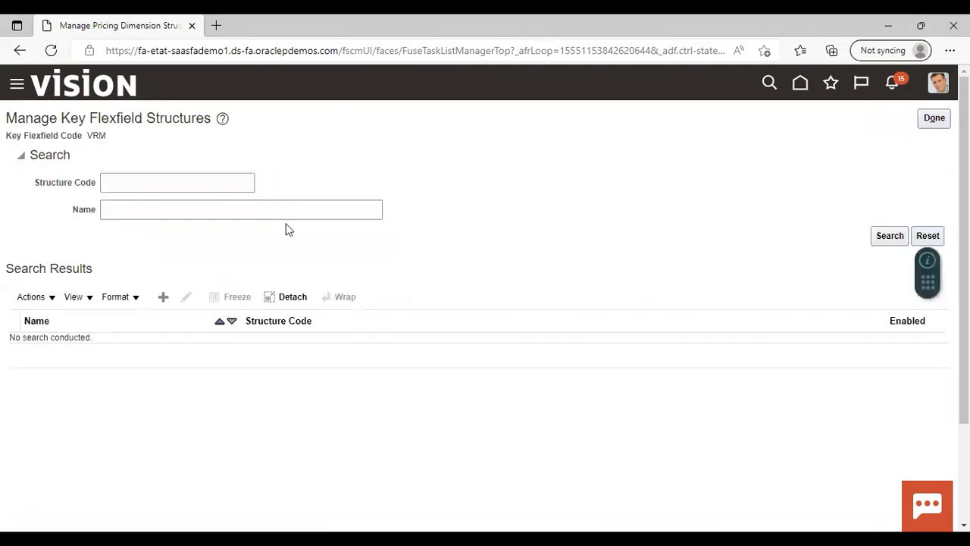
- Start a new key flexfield structure with "BBC structure" as both its structure code and name
click(163, 297)
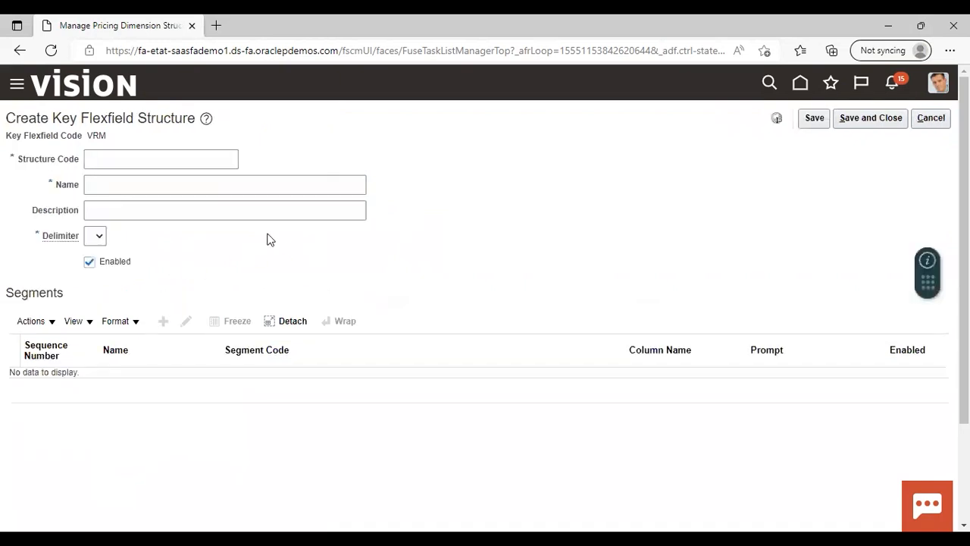
click(183, 154)
text(BBC structure)
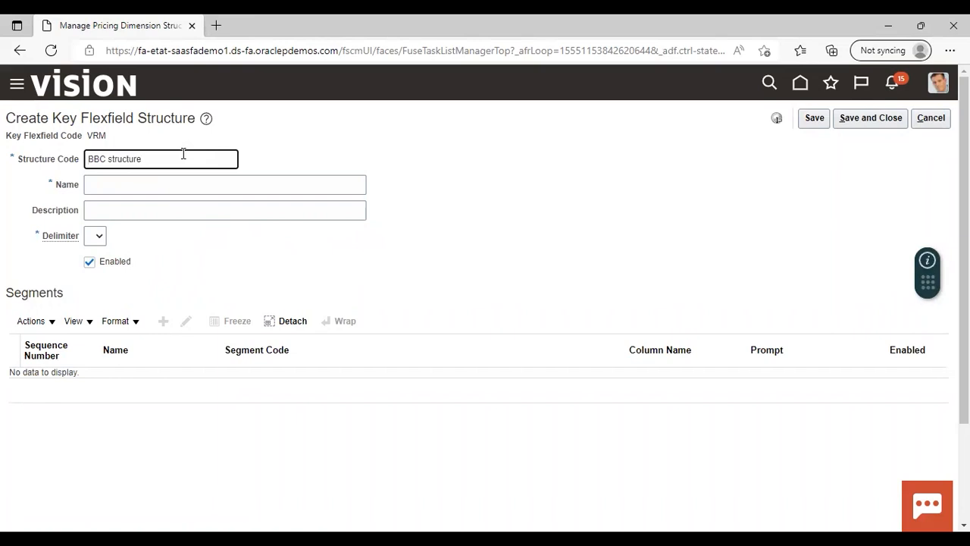
click(339, 137)
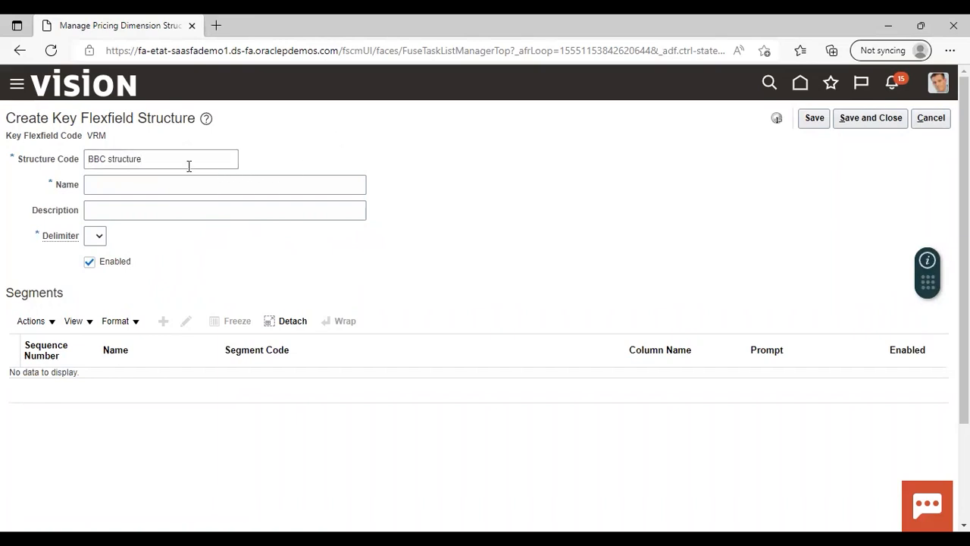
click(122, 185)
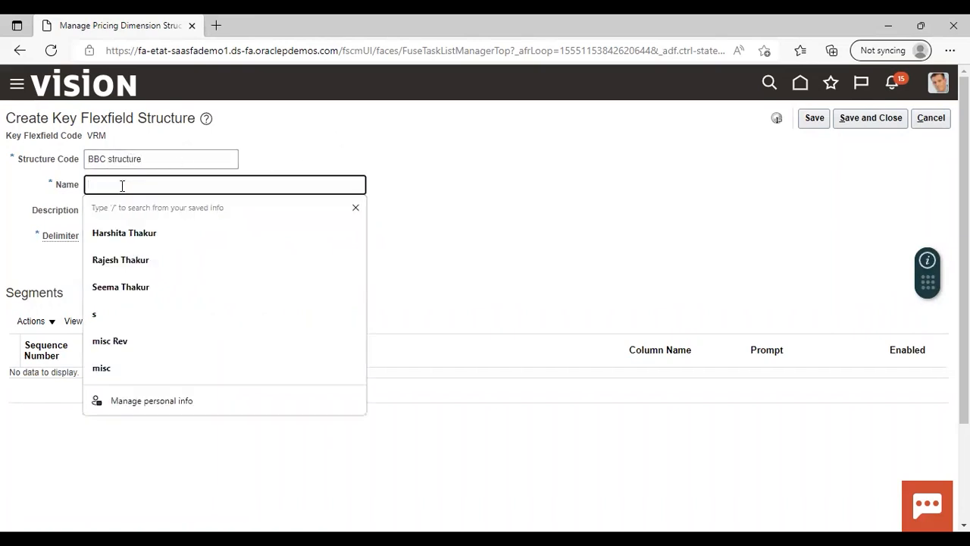
text(BBC)
key(BackSpace)
text(structure)
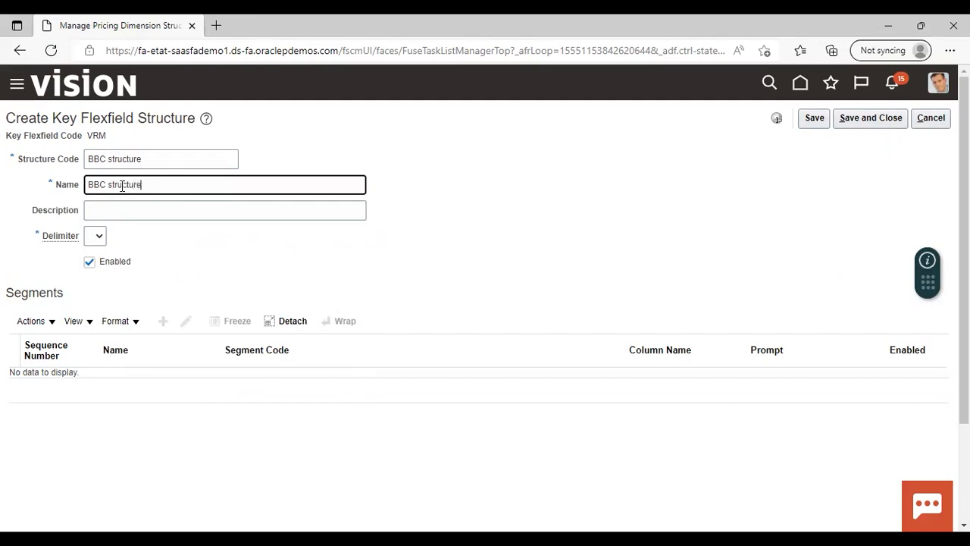
click(310, 256)
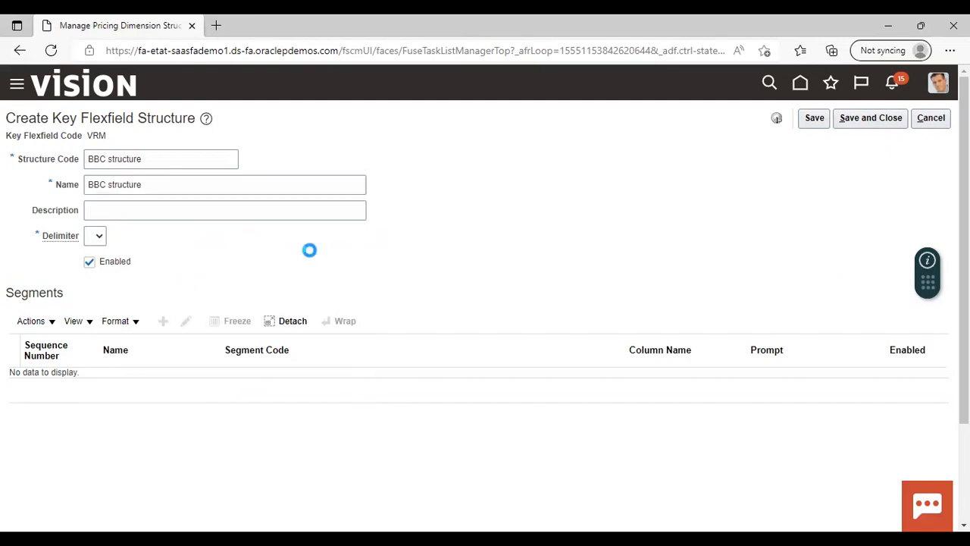
- Set the BBC structure's delimiter to a hyphen and save the structure
click(102, 238)
click(92, 296)
click(808, 122)
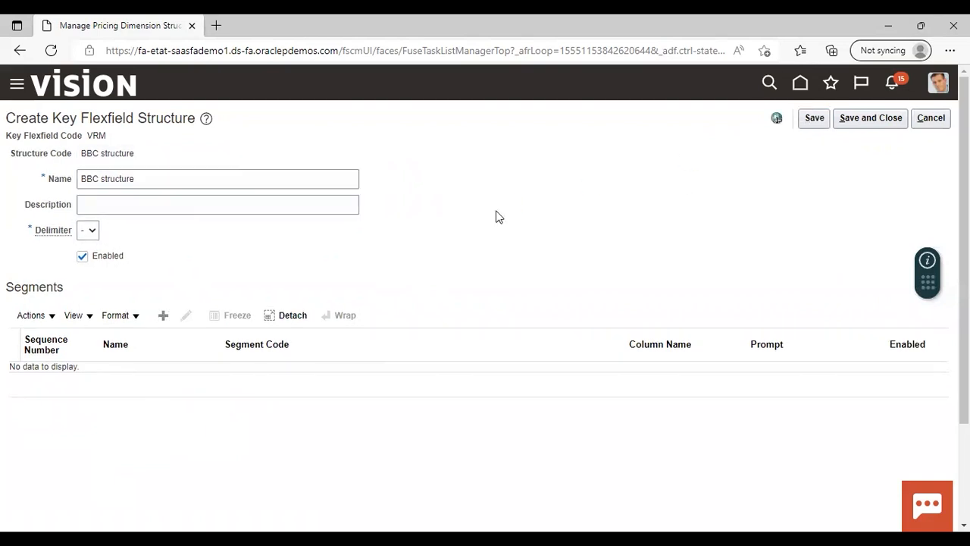
- Start a new segment in the BBC structure with the segment code "BBC customer segement"
click(163, 315)
click(224, 190)
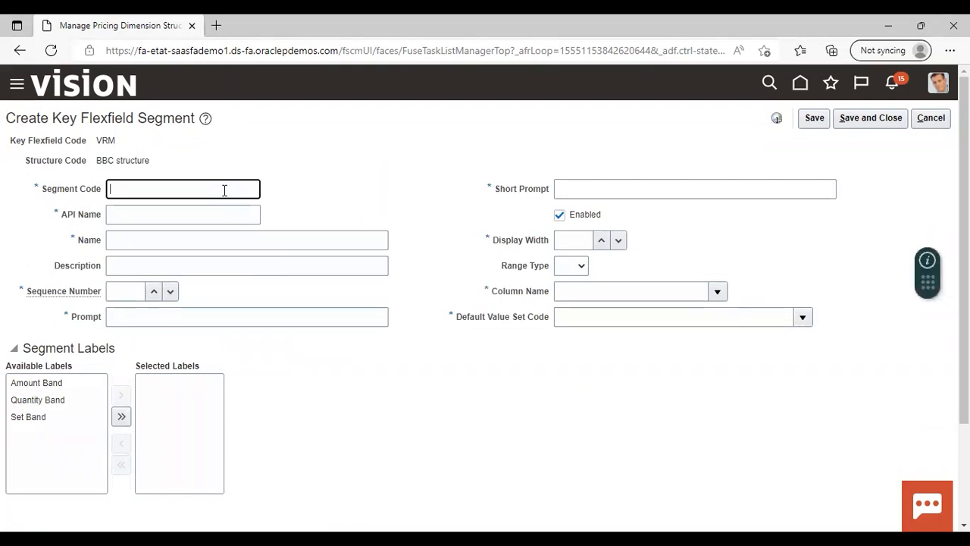
text(BBC customer segemen)
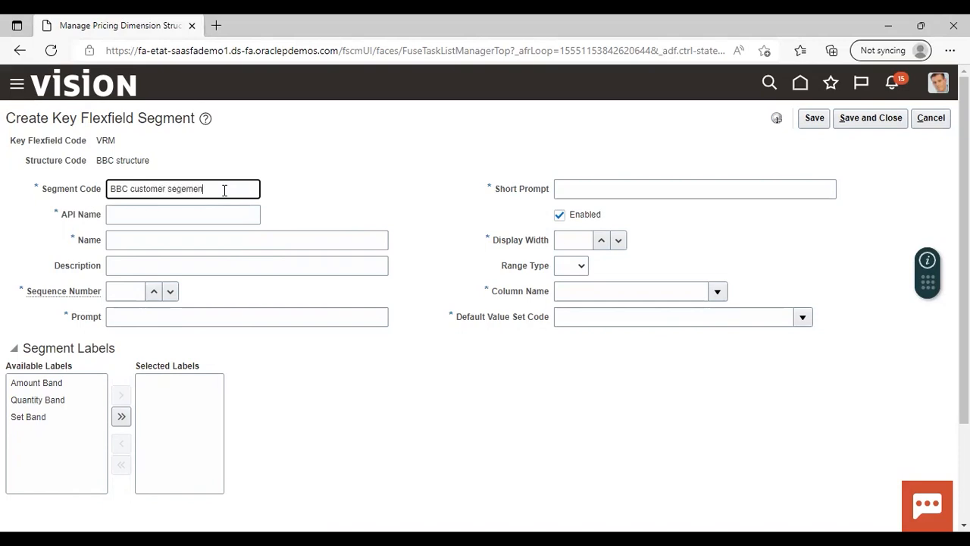
text(tt)
click(398, 172)
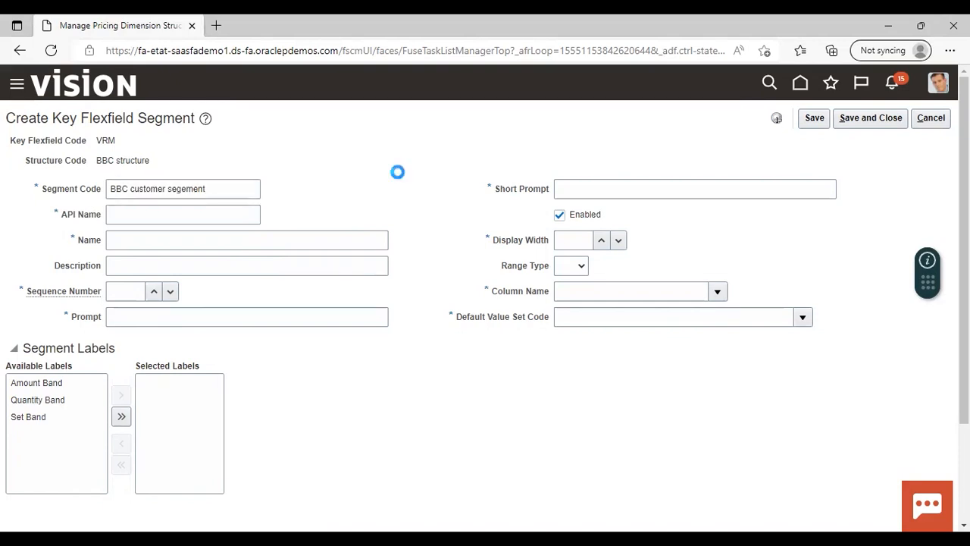
- Name the new segment "BBC customer segement"
click(287, 240)
text(BBc)
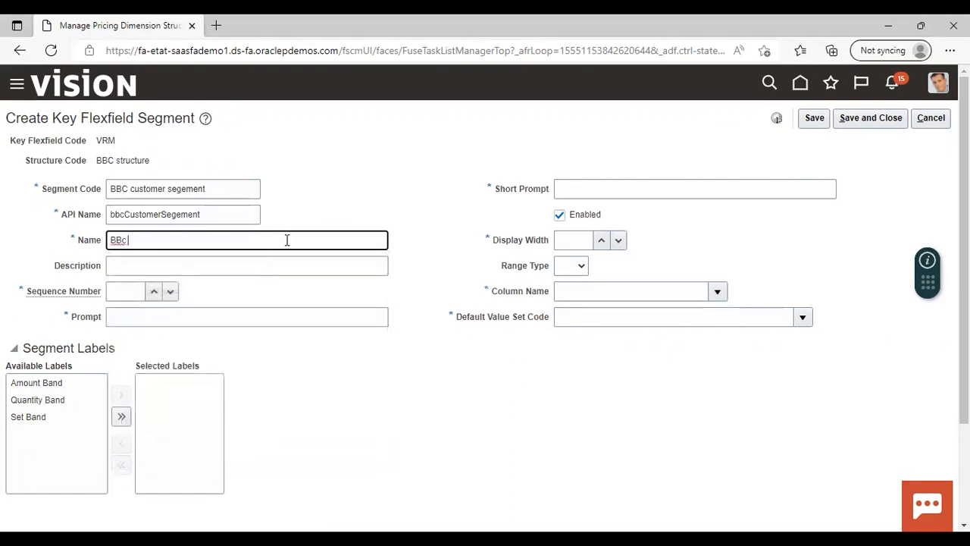
text(C customer)
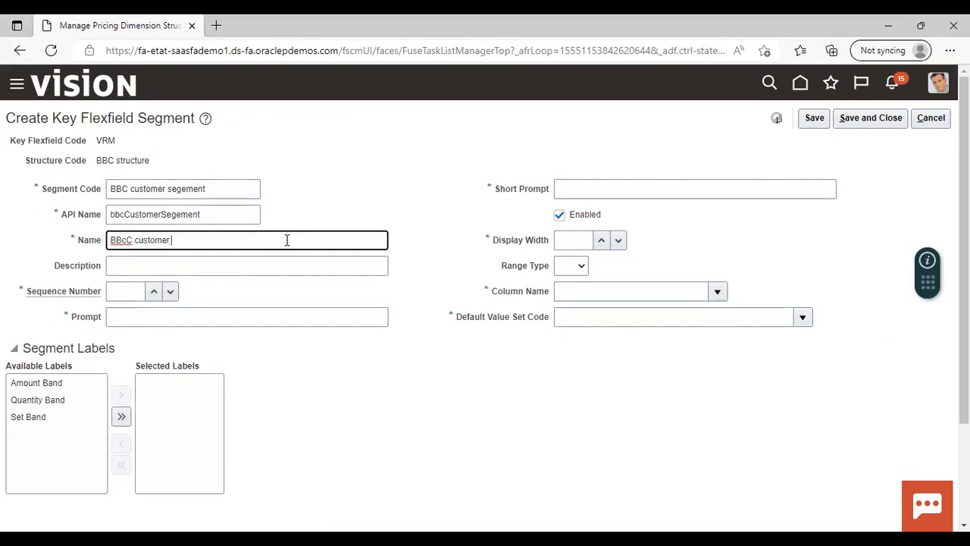
key(BackSpace)
key(BackSpace)
key(BackSpace)
key(BackSpace)
key(BackSpace)
key(BackSpace)
key(BackSpace)
key(BackSpace)
key(BackSpace)
key(BackSpace)
text(C customer segement)
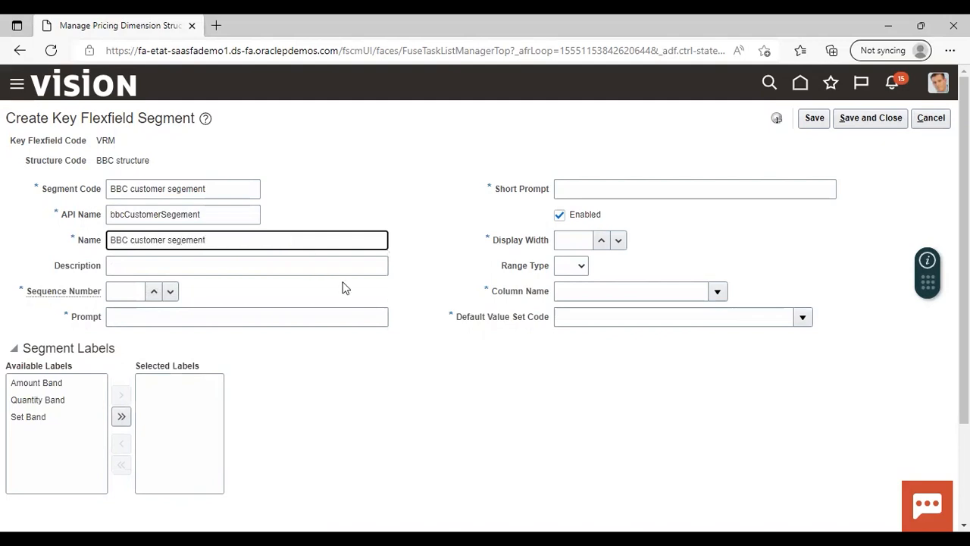
click(288, 299)
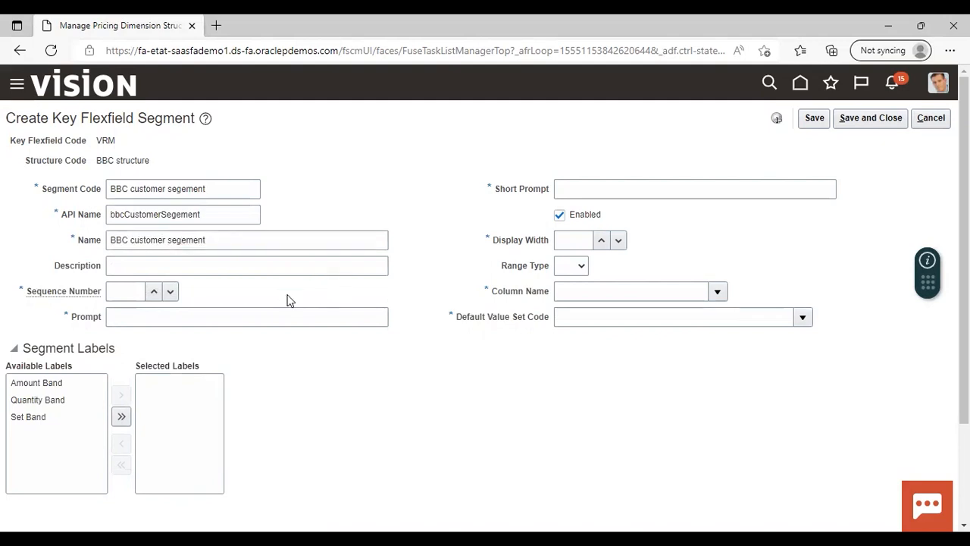
- Set the customer segment's sequence number to 1 and enter "customer" as its prompt and short prompt
click(152, 293)
click(142, 291)
click(234, 322)
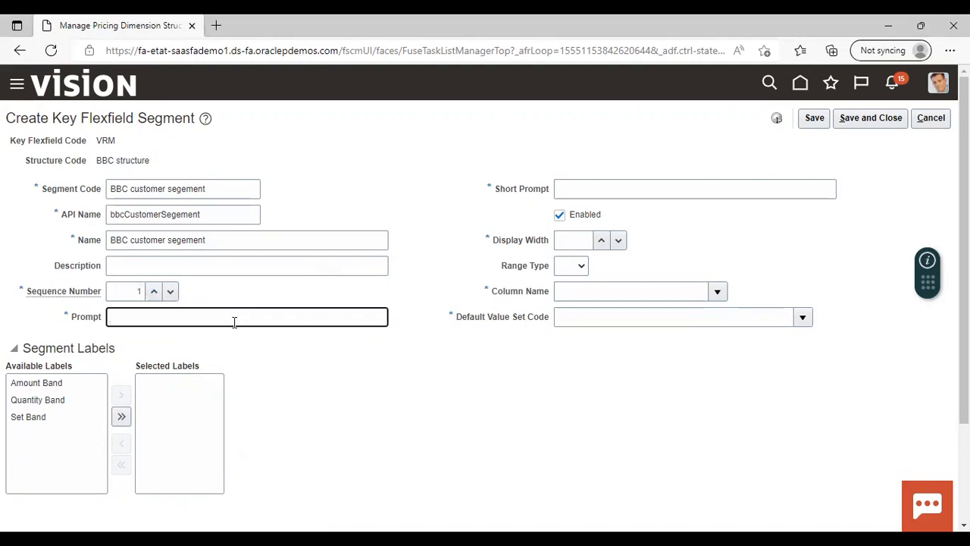
text(customer)
click(594, 191)
text(customer)
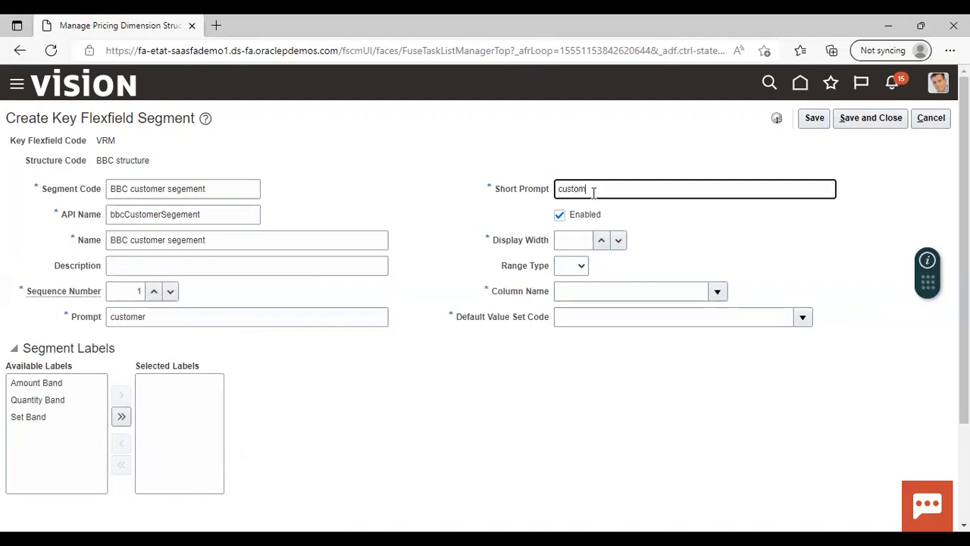
- Set the customer segment's display width to 30 and its column name to SEGMENT1
click(585, 239)
text(30)
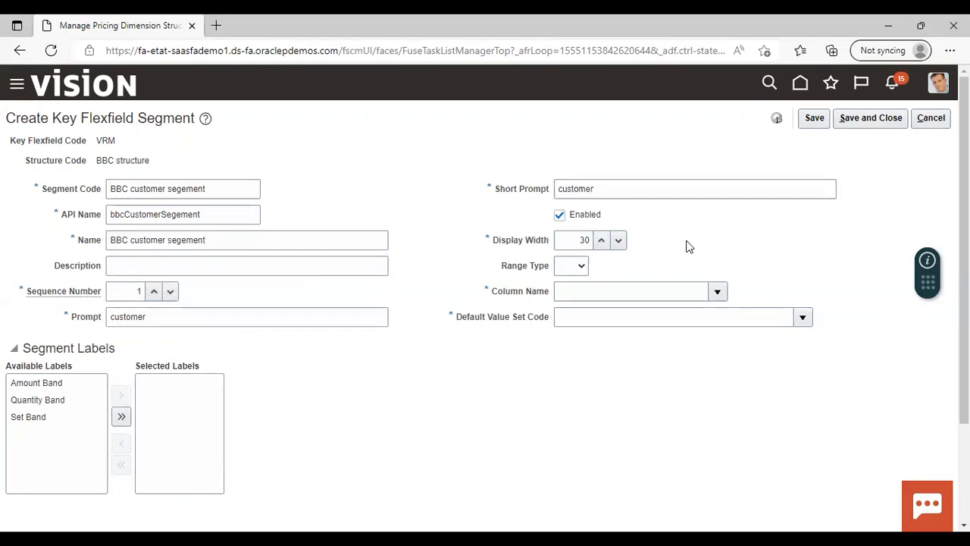
click(718, 293)
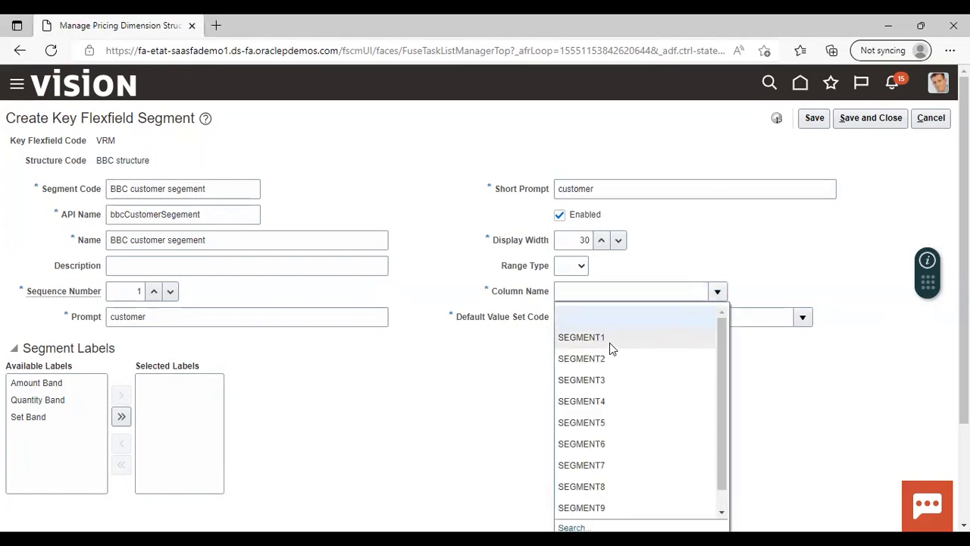
click(610, 342)
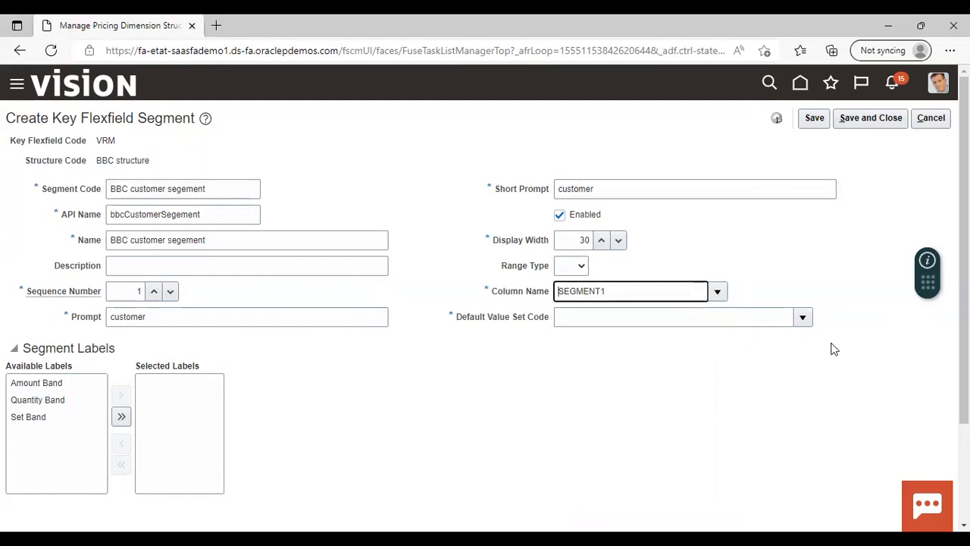
- Search the value sets for "bbc", assign "BBC customer type" as the customer segment's default value set, and save the segment
click(803, 318)
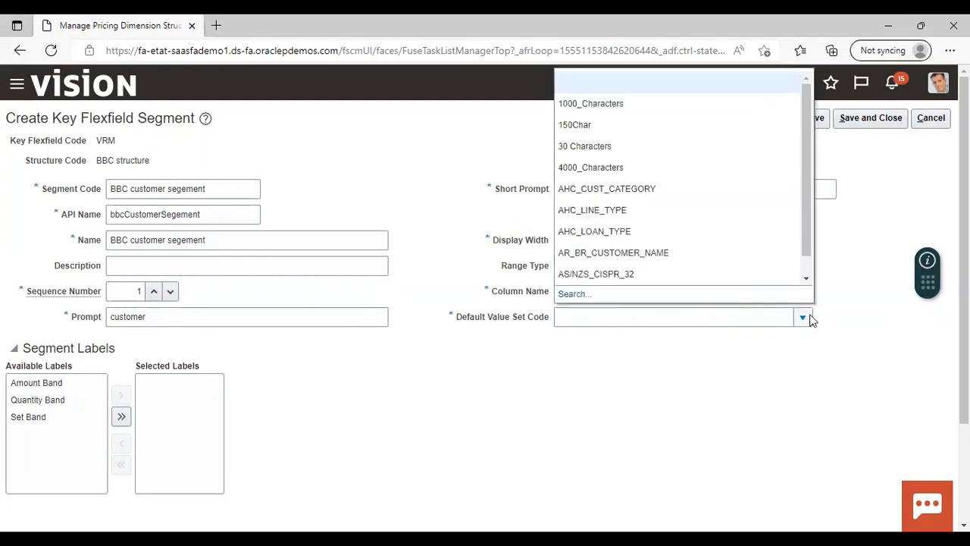
click(577, 294)
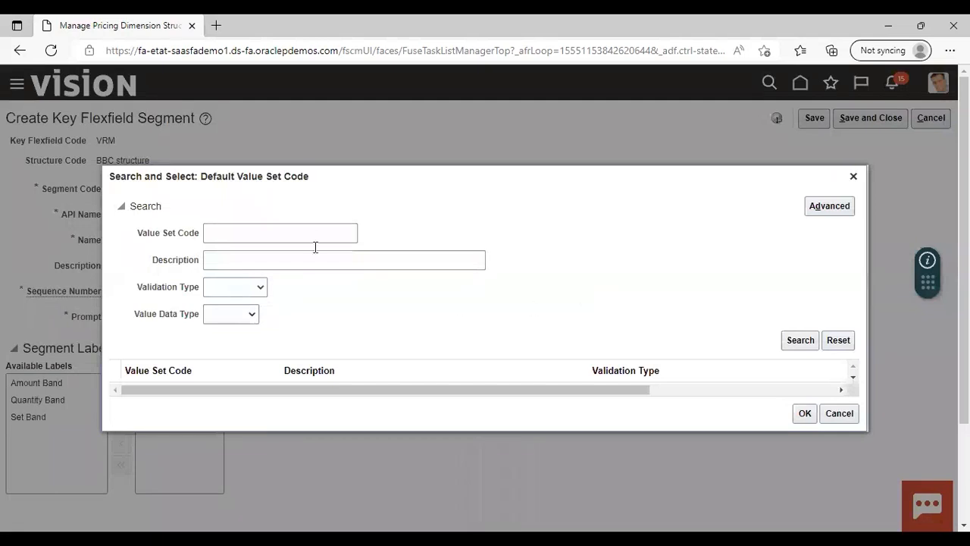
click(313, 232)
text(bbc)
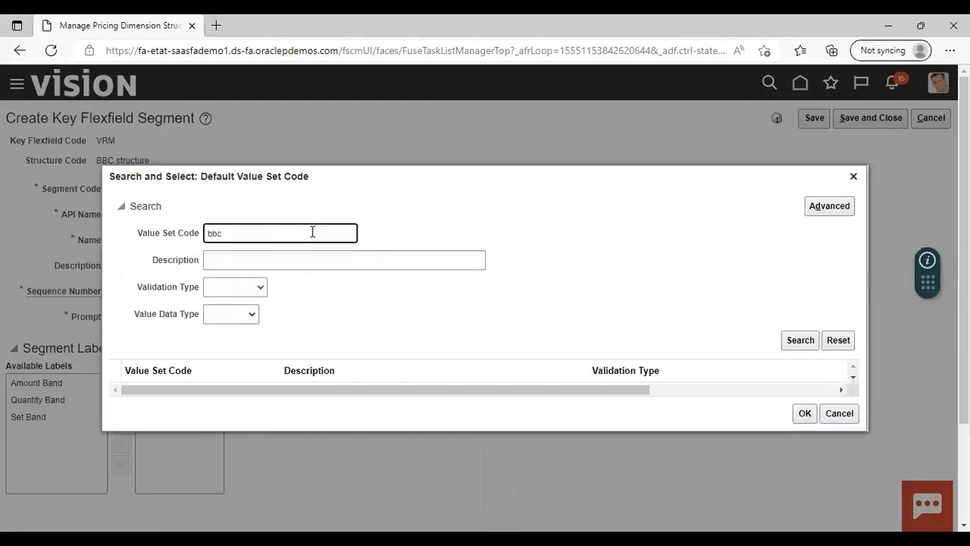
key(Return)
click(308, 353)
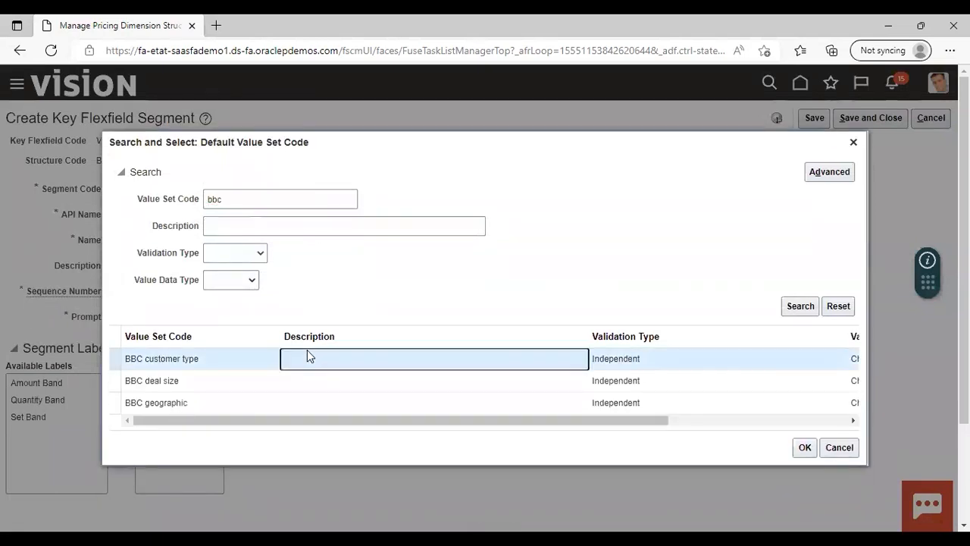
click(235, 355)
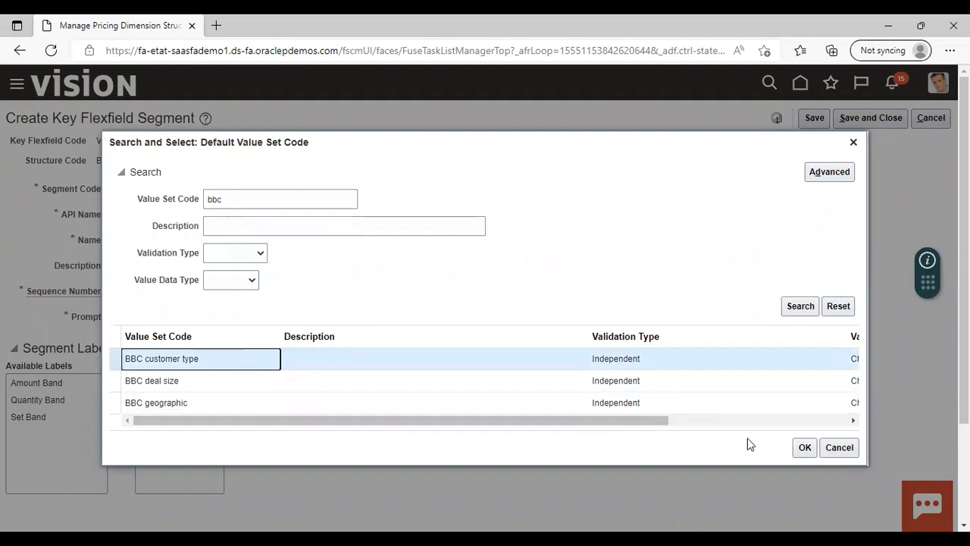
click(805, 447)
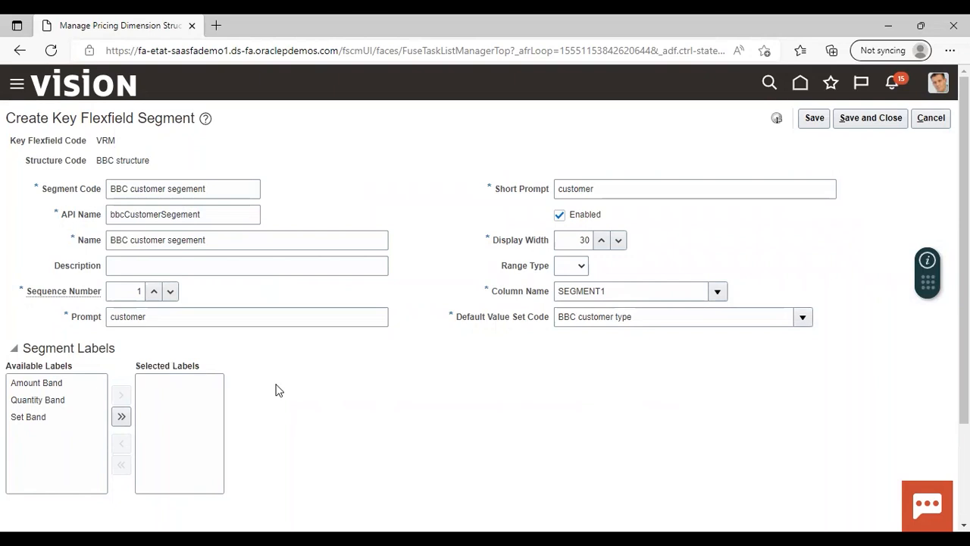
click(874, 121)
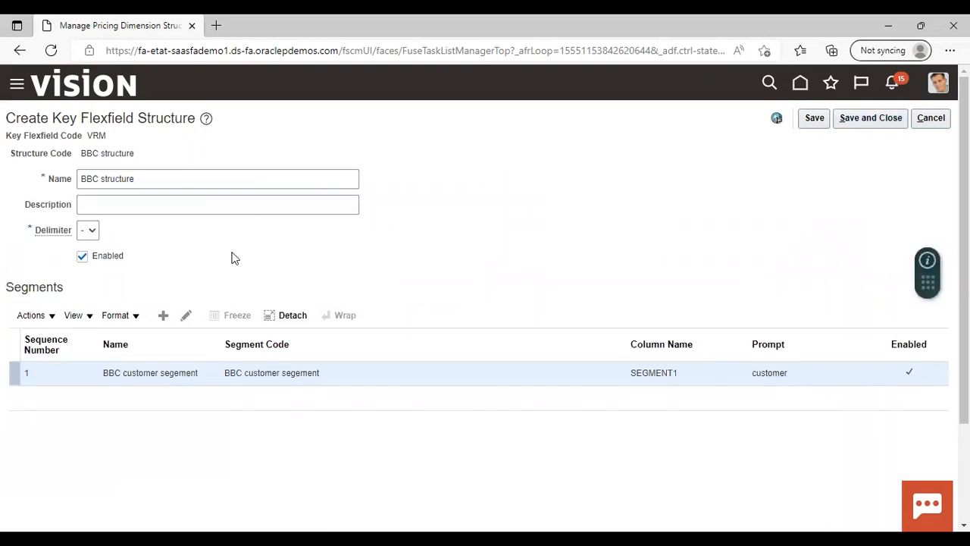
- Start another segment in the BBC structure with "BBC geographic" as both its segment code and name
click(163, 316)
click(193, 193)
text(BBC)
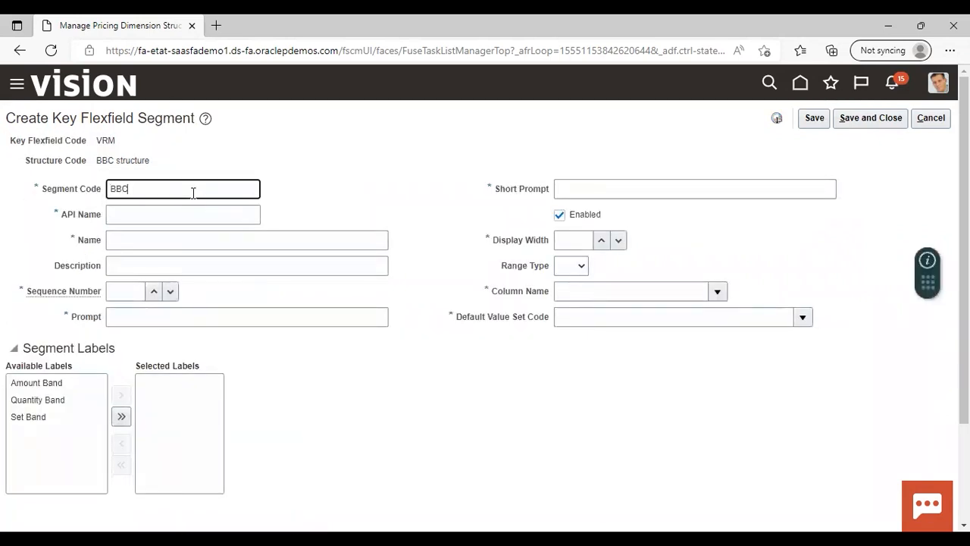
text( geographic)
click(325, 169)
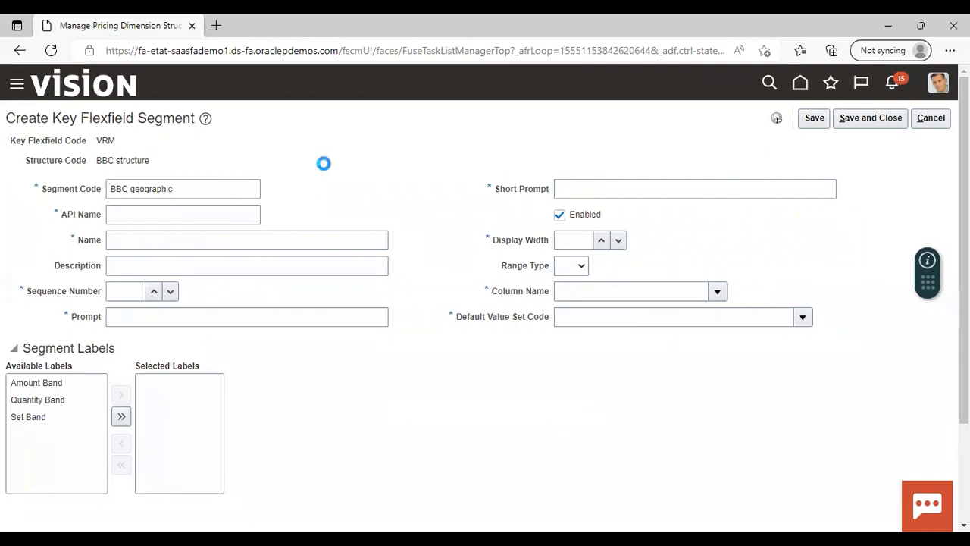
click(273, 239)
text(BBC geogr)
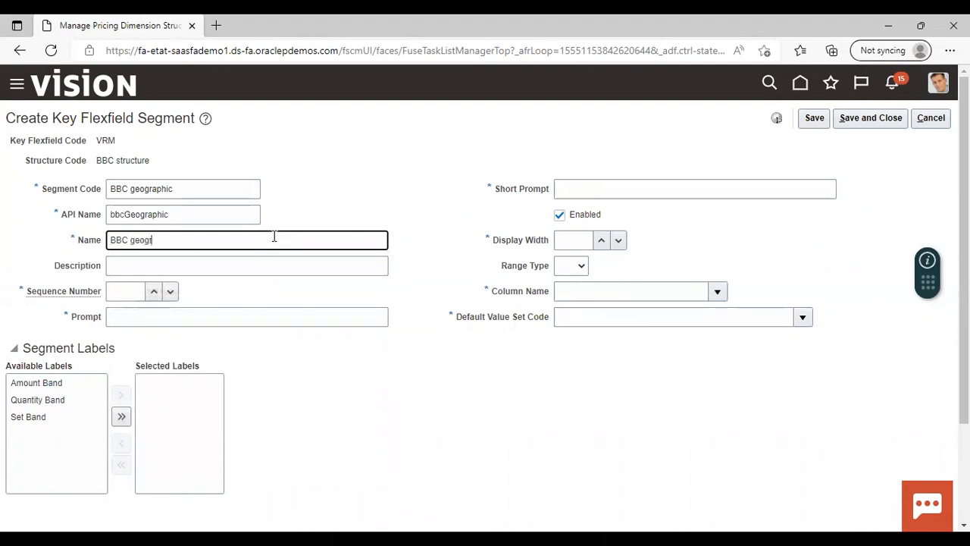
text(aphic)
- Set the geographic segment's sequence number to 2 and enter "geographic" as its prompt and short prompt
click(134, 293)
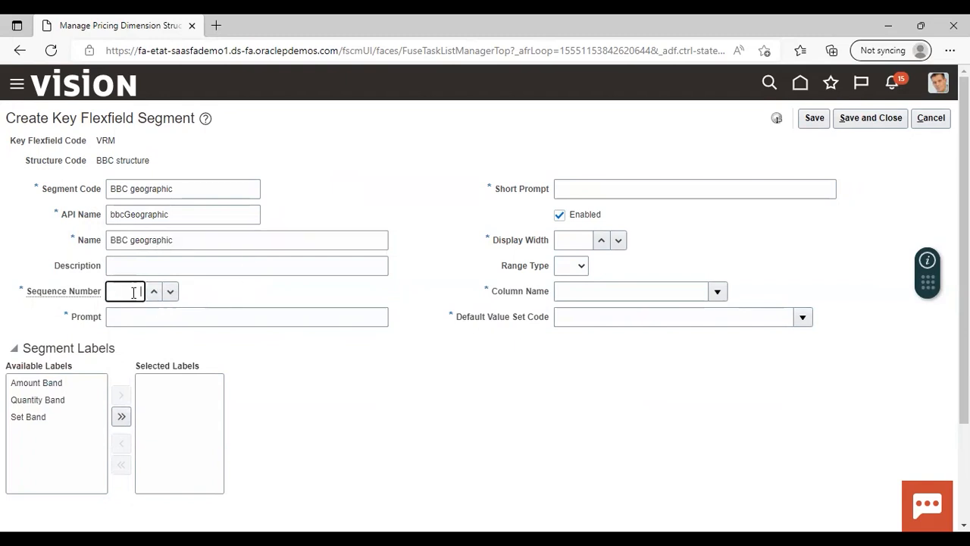
click(198, 317)
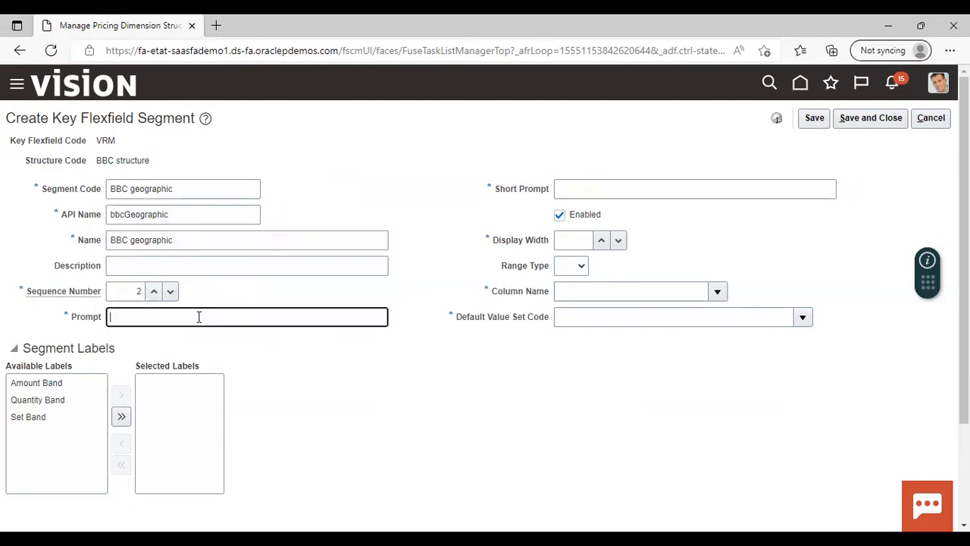
text(geographic)
click(632, 189)
text(geog)
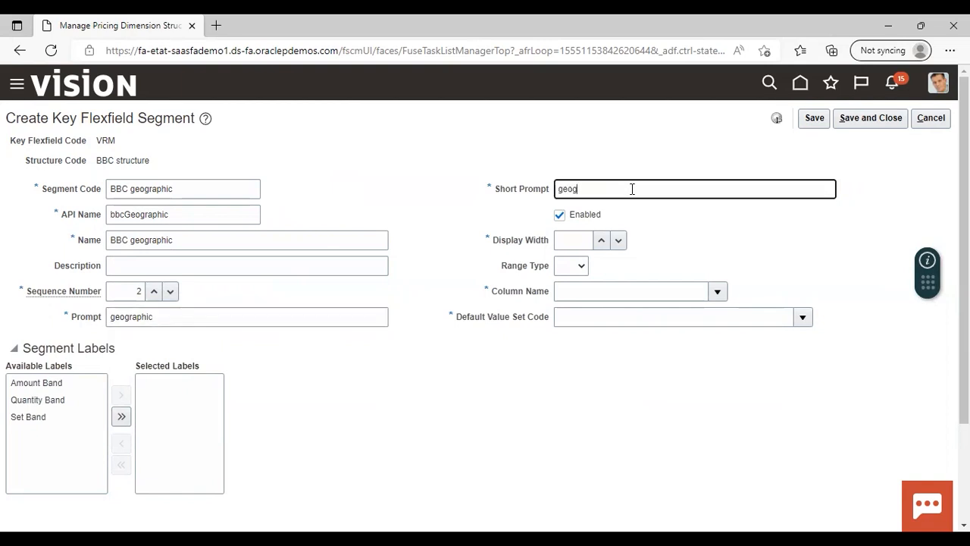
text(raphic)
- Set the geographic segment's display width to 30 and its column name to SEGMENT2
click(578, 235)
text(30)
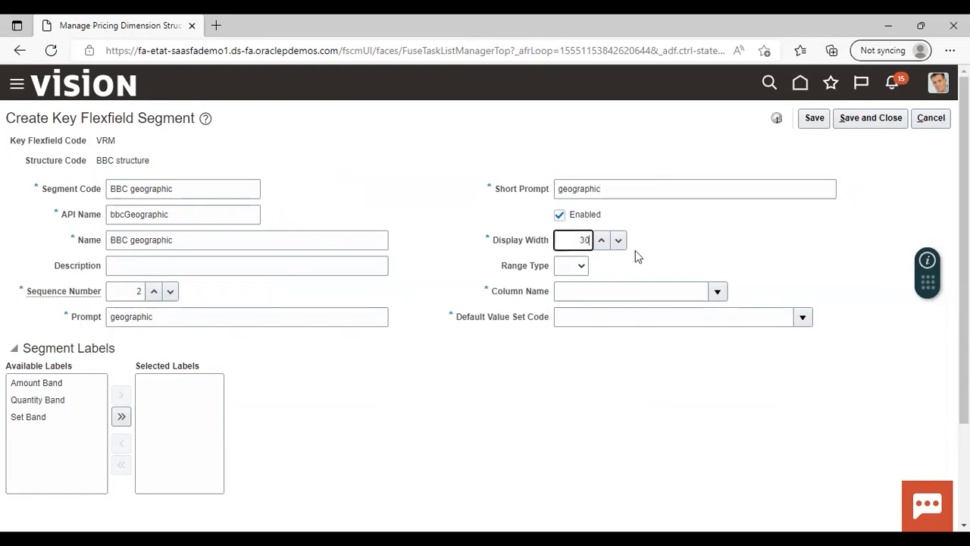
click(717, 291)
click(640, 362)
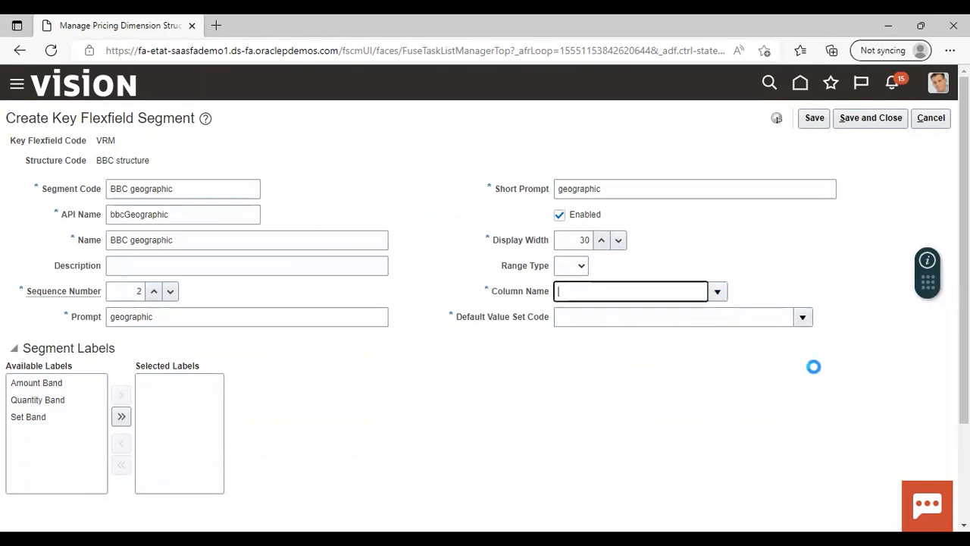
- Search the value sets for "bbc", assign "BBC geographic" as the geographic segment's default value set, and save the segment
click(804, 322)
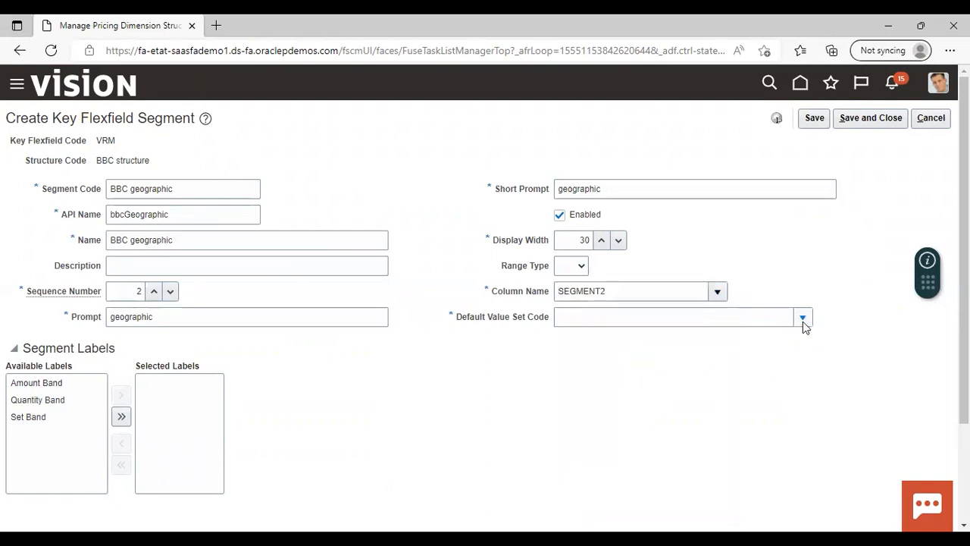
click(574, 293)
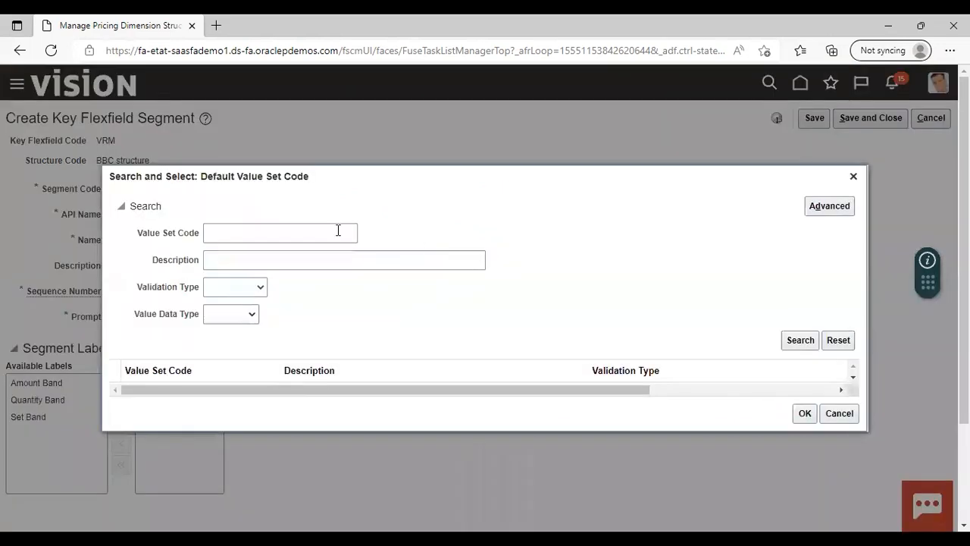
click(338, 231)
text(bbc)
key(Return)
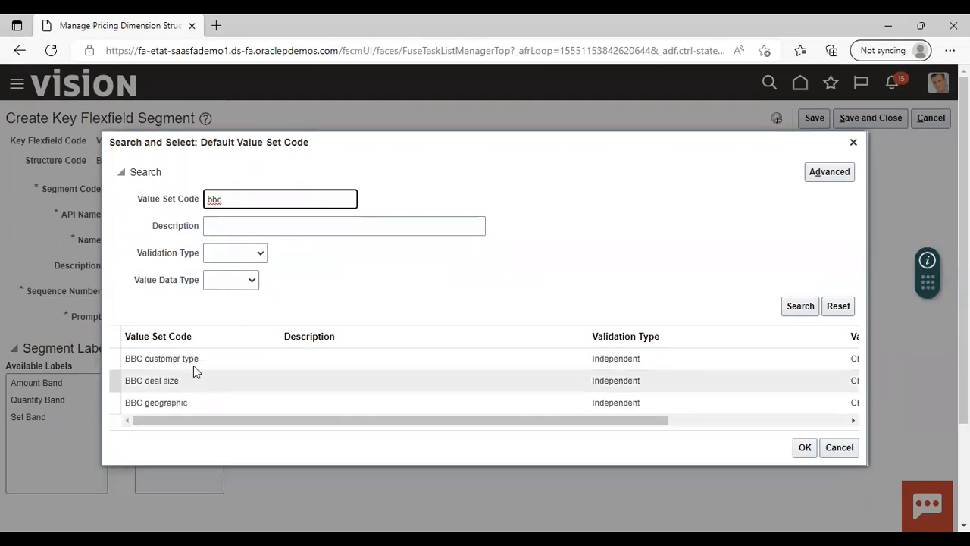
click(191, 408)
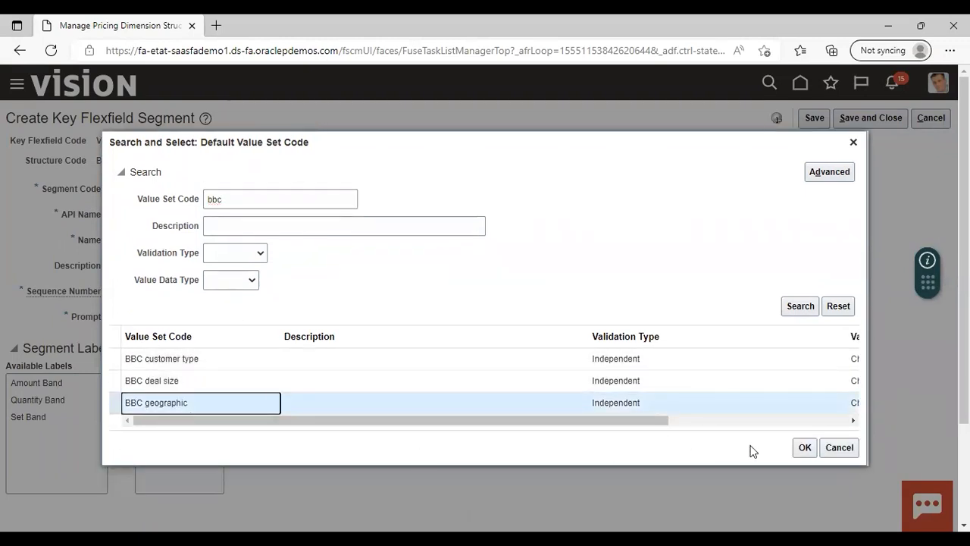
click(805, 447)
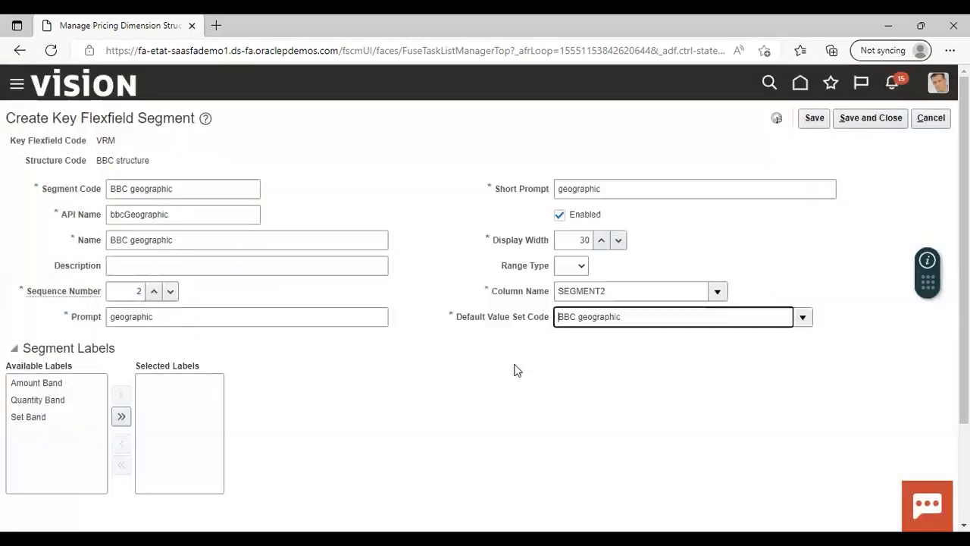
click(869, 129)
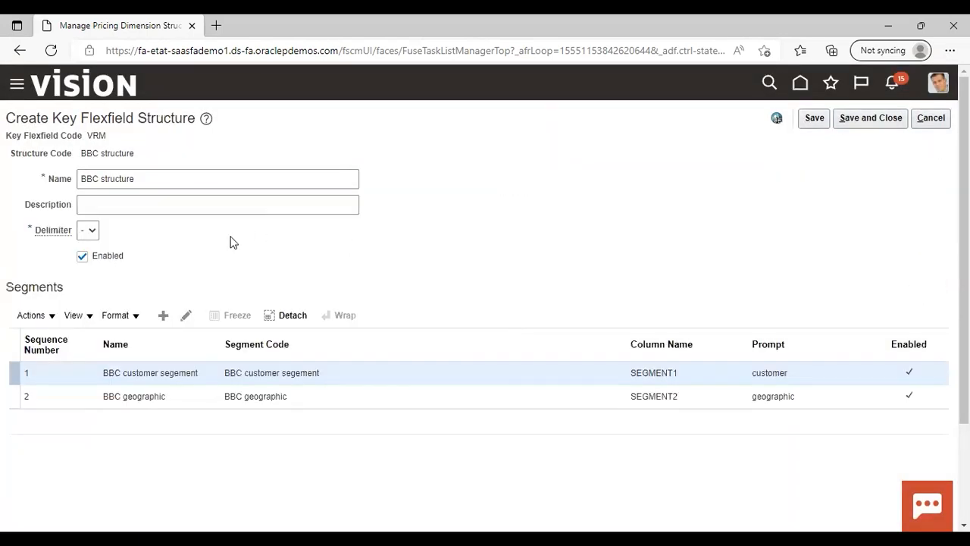
- Start a third segment in the BBC structure with the segment code "BBC deal size segement"
click(159, 317)
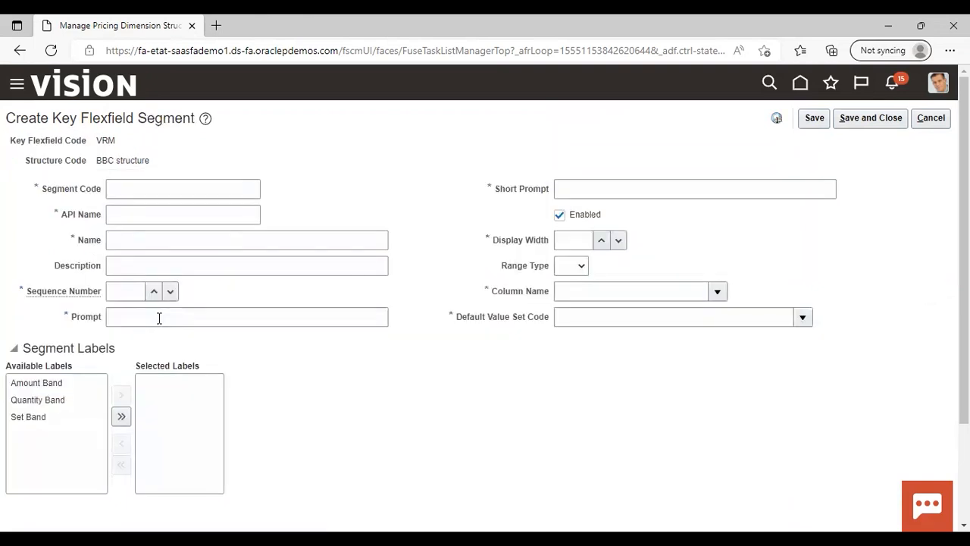
click(214, 190)
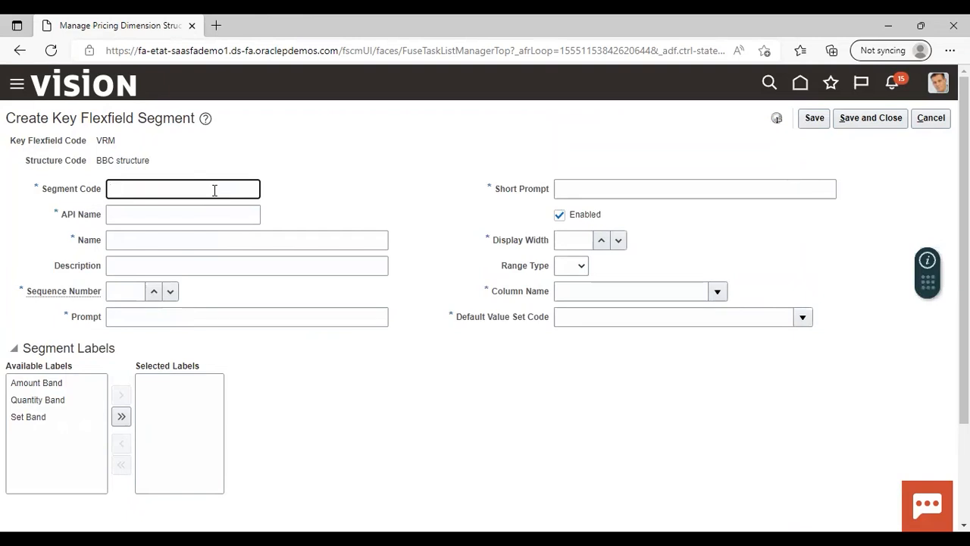
text(BBC deal siz)
text(e segement)
click(324, 169)
- Name the third segment "BBC deal size segement"
click(287, 237)
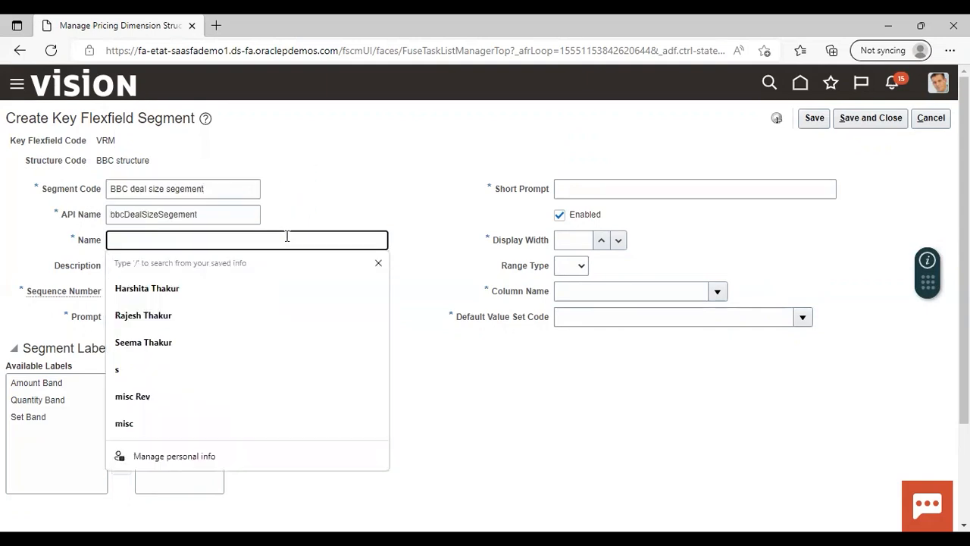
text(BBc)
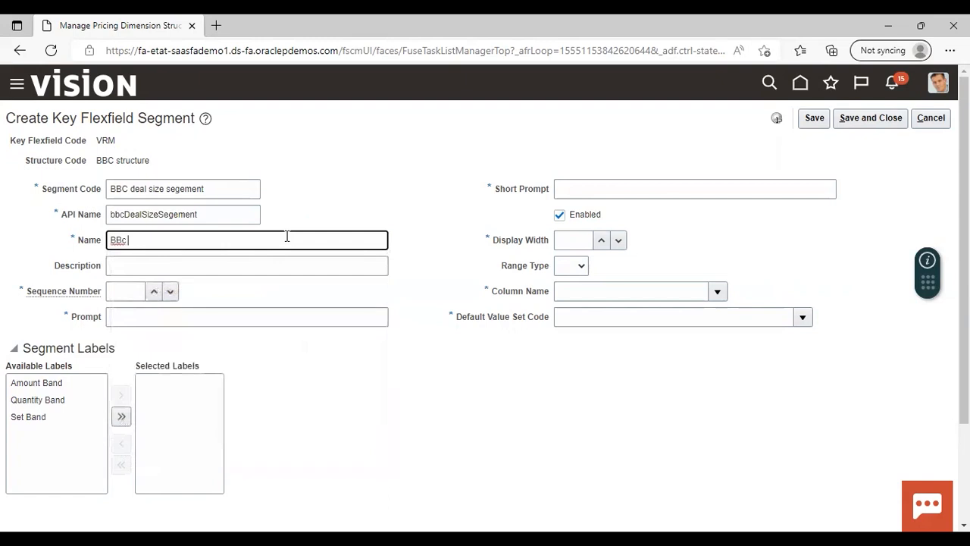
text(CC deal size sgem)
key(BackSpace)
key(BackSpace)
key(BackSpace)
text(egement)
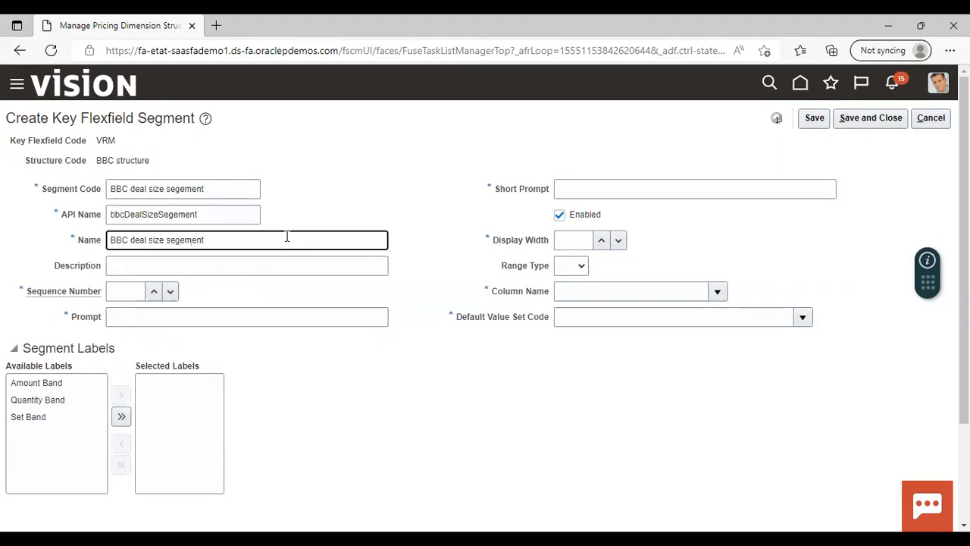
- Set the deal size segment's sequence number to 3 and enter "deal size" as its prompt and short prompt
click(144, 291)
text(3)
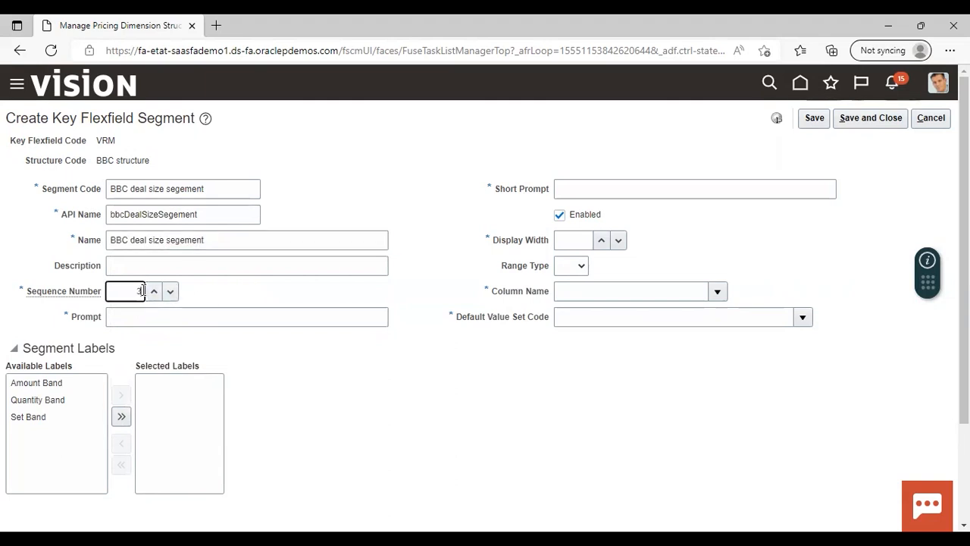
click(220, 317)
text(deal size)
click(644, 192)
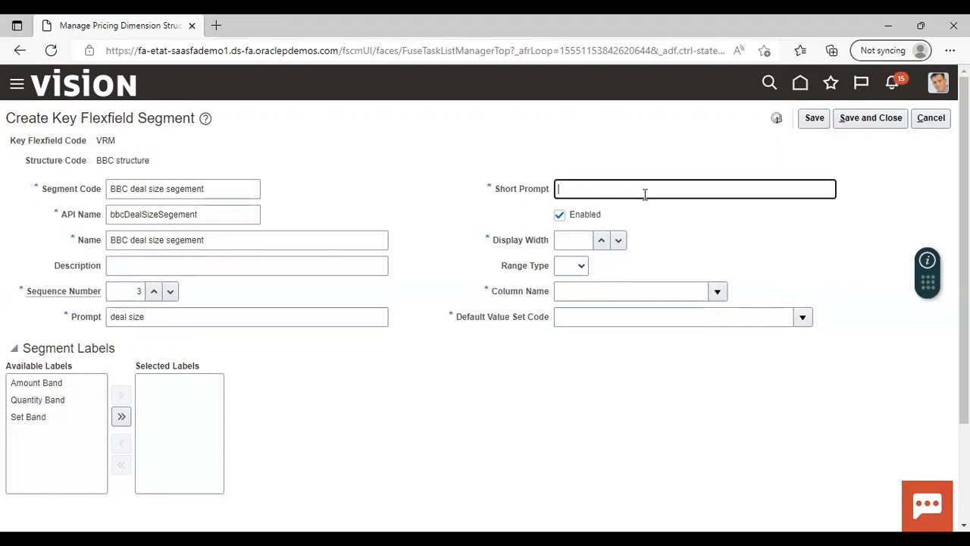
text(deal size)
- Set the deal size segment's display width to 30 and its column name to SEGMENT3
click(586, 238)
text(30)
click(717, 292)
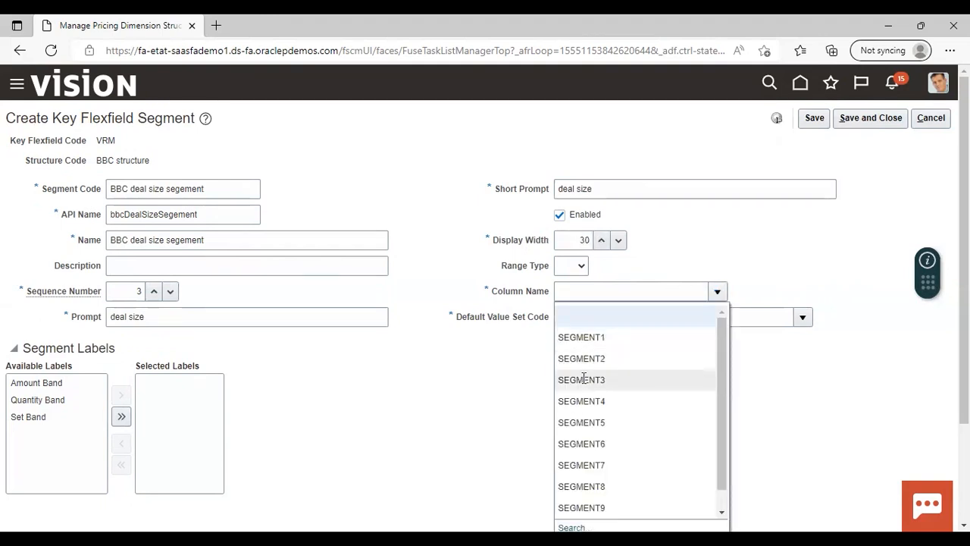
click(583, 379)
- Search the value sets for "bbc" and assign "BBC deal size" as the deal size segment's default value set
click(802, 319)
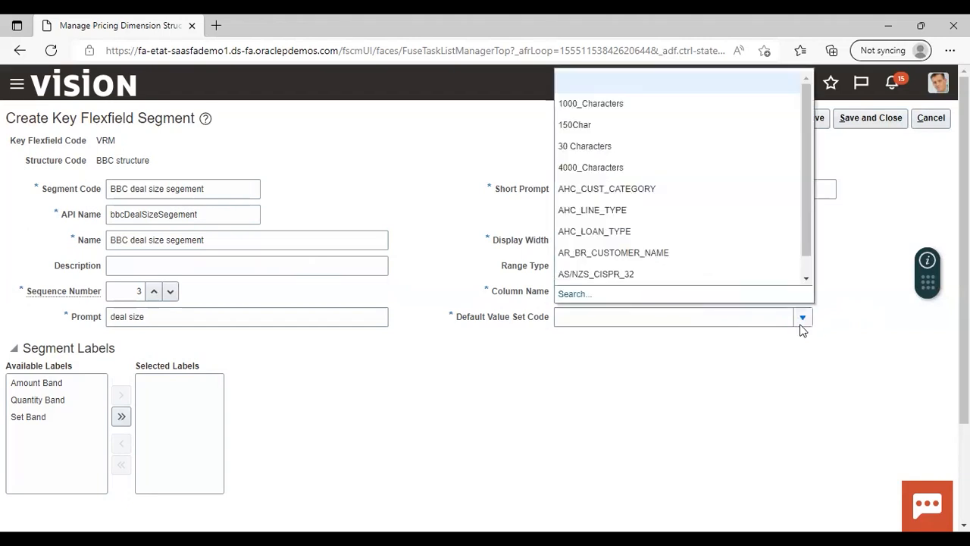
click(567, 294)
click(299, 231)
text(bbc)
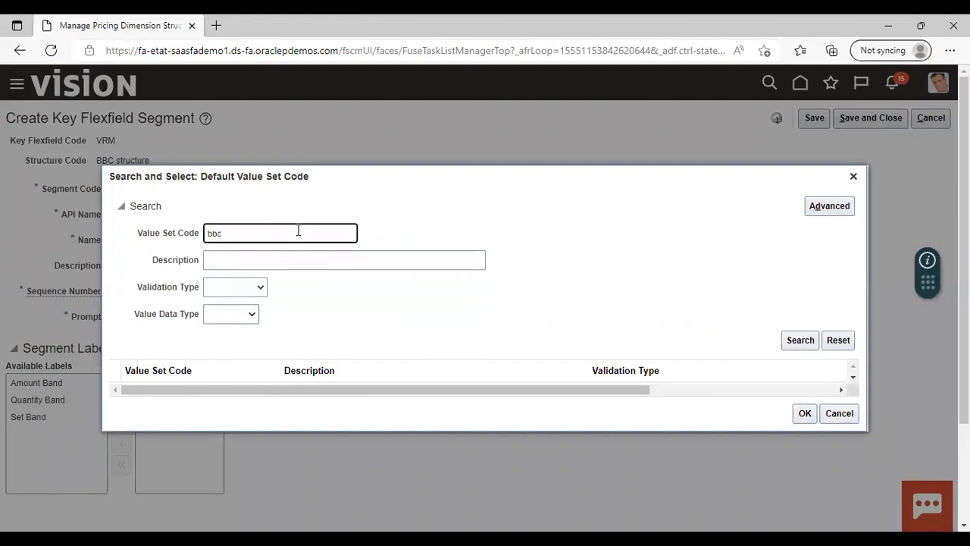
key(Return)
click(240, 379)
click(805, 447)
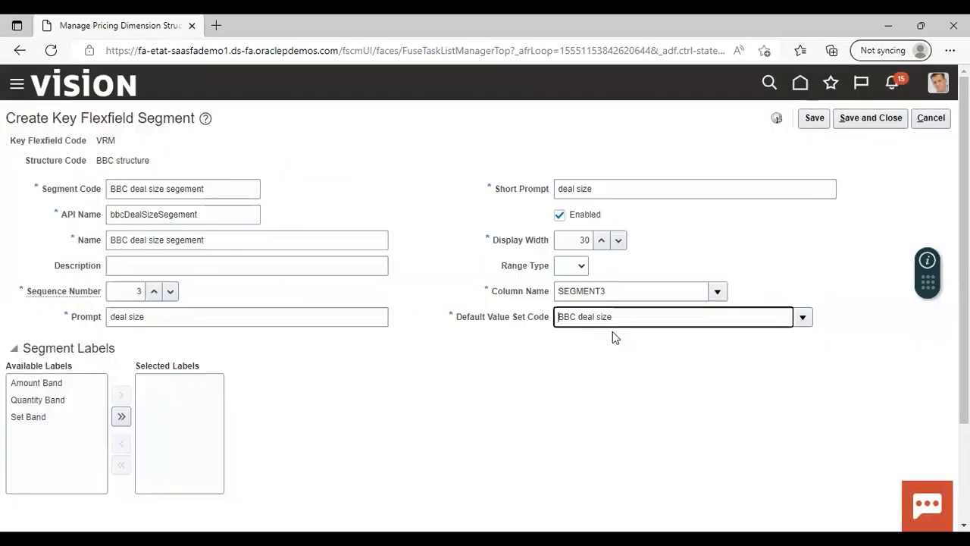
- Save the deal size segment and the BBC structure, and return to the pricing dimension structures overview for Revenue Management
drag(611, 389, 834, 288)
click(871, 118)
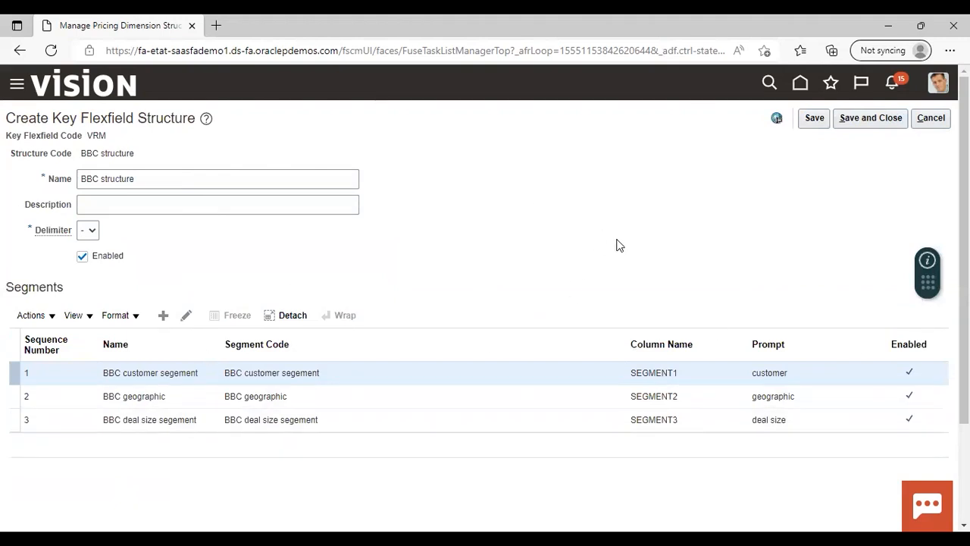
click(856, 125)
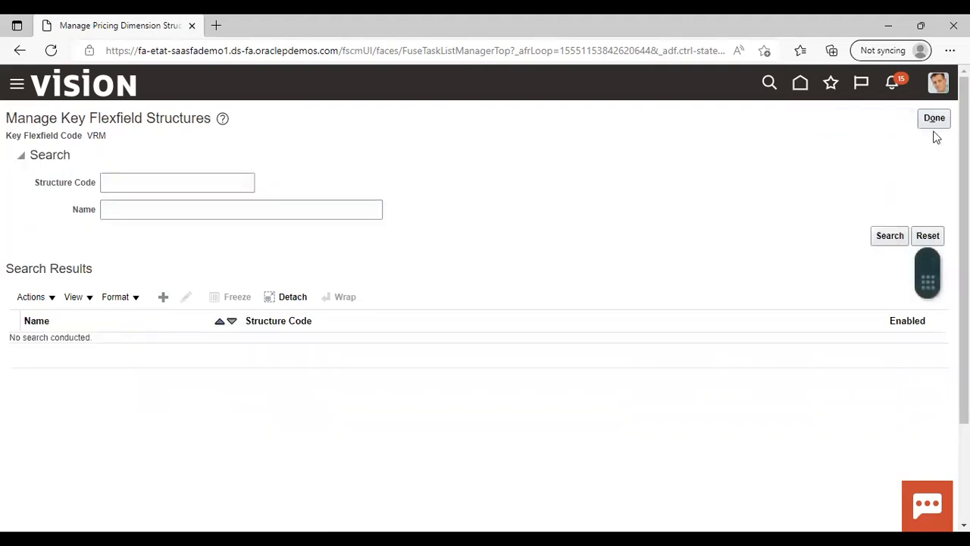
click(935, 120)
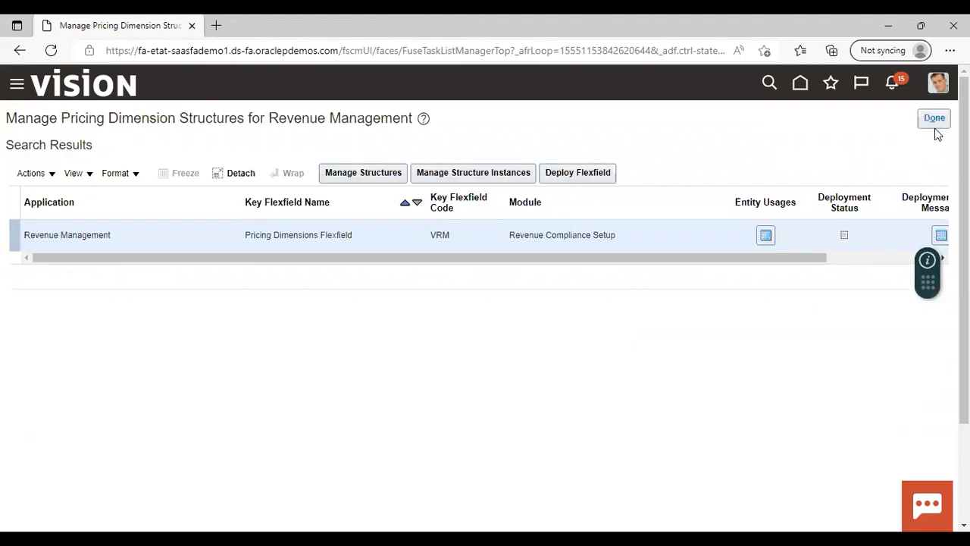
- Create a key flexfield structure instance with code and name "BBC instances", based on the BBC structure
click(506, 182)
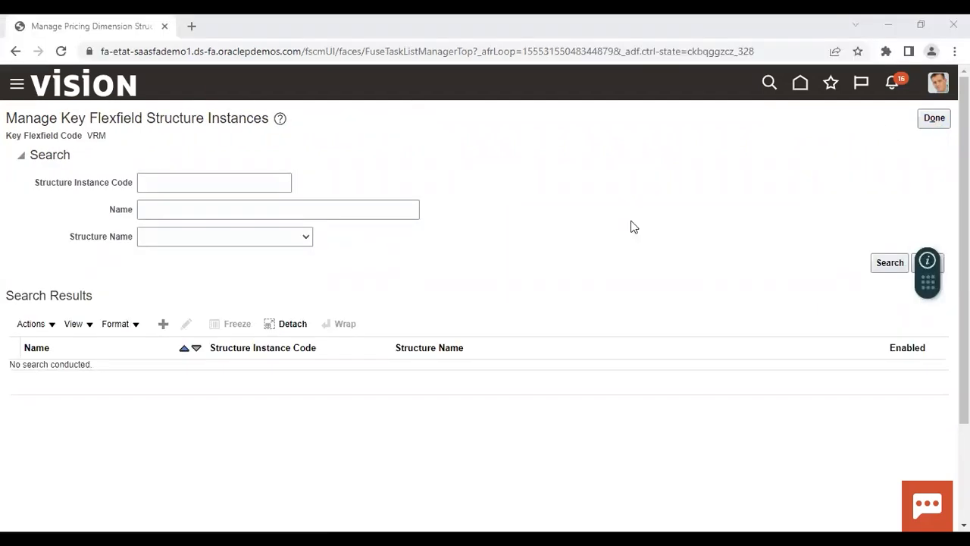
click(163, 325)
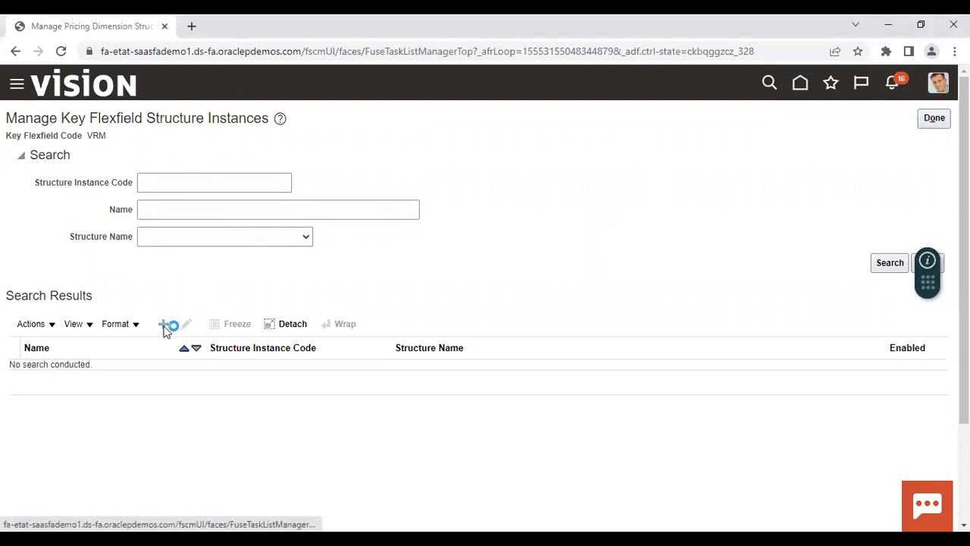
click(199, 164)
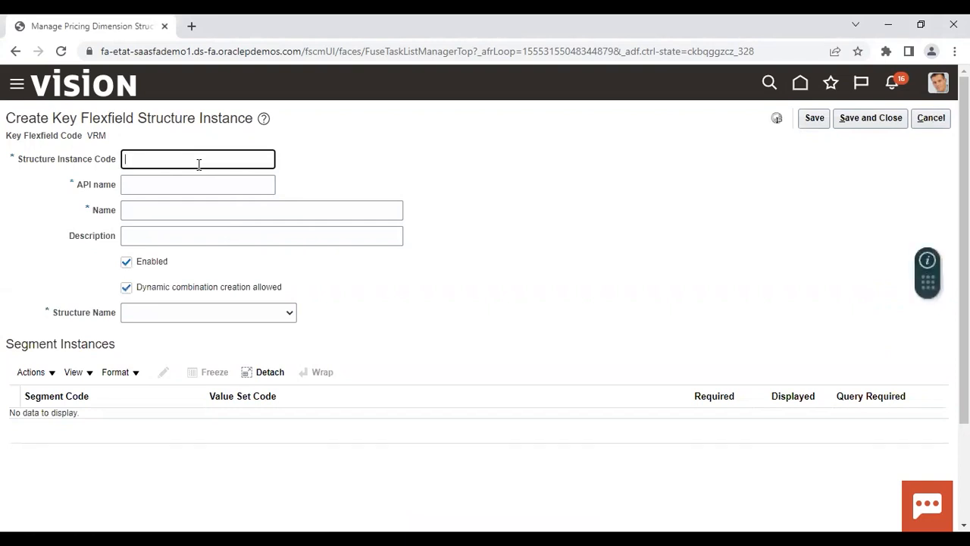
text(BBC instances)
click(337, 161)
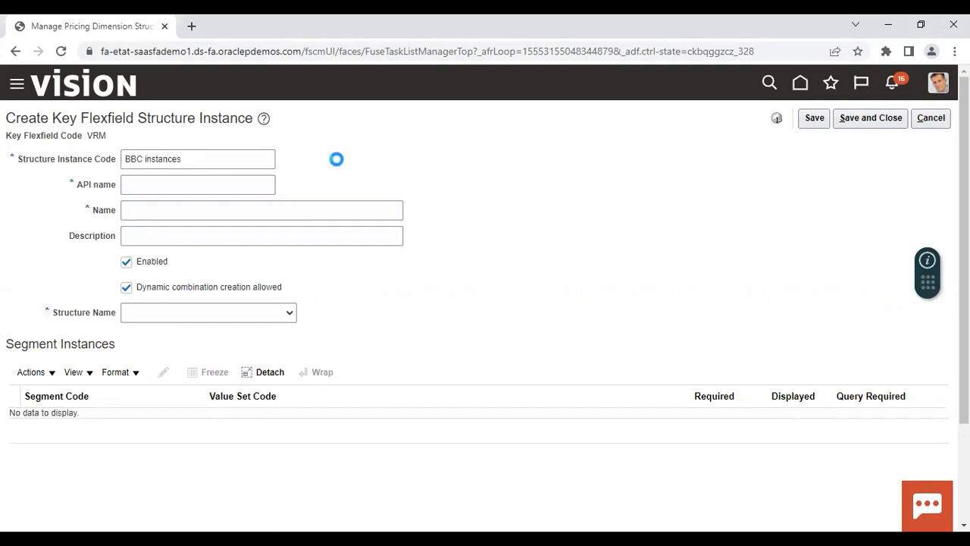
click(284, 207)
text(BBC instances)
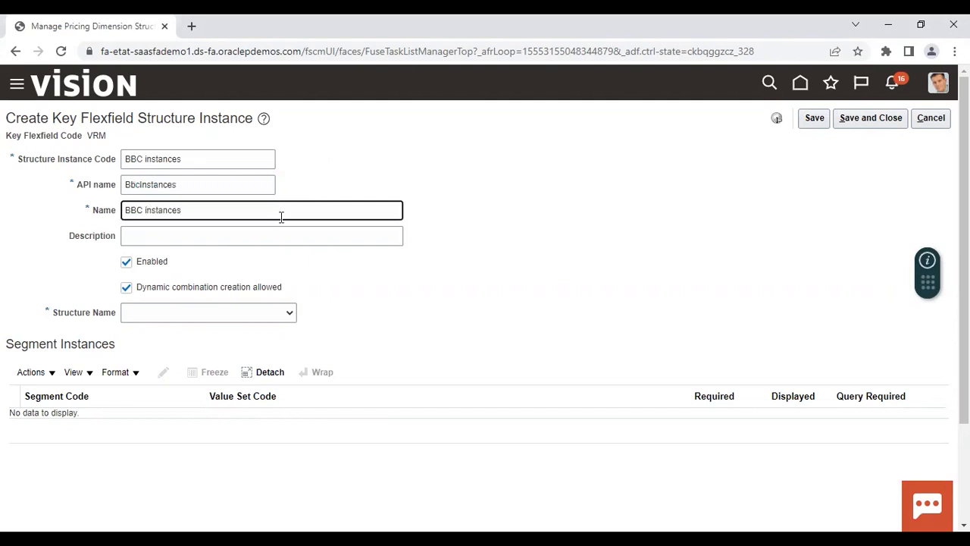
click(244, 261)
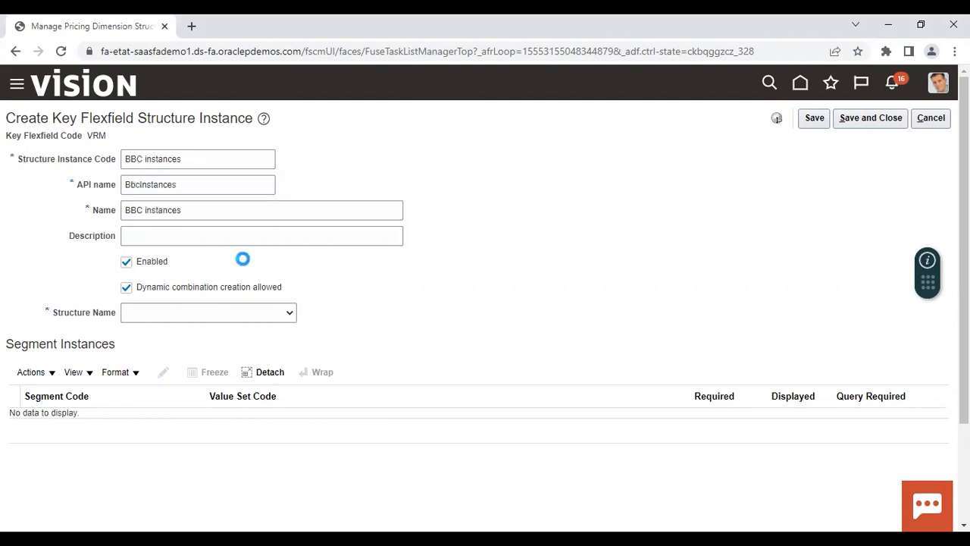
click(293, 324)
click(266, 339)
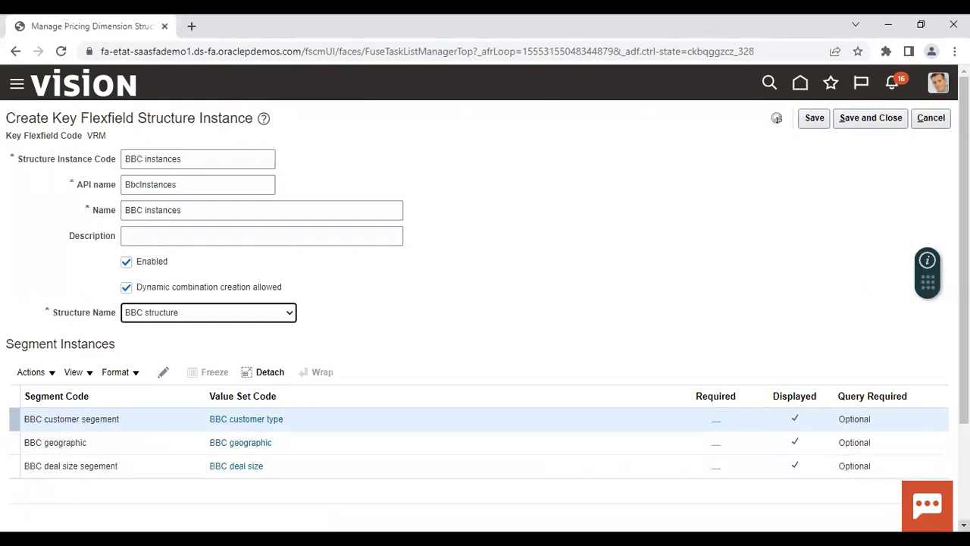
- Make the BBC customer segment required in the structure instance
scroll(452, 353, down, 1)
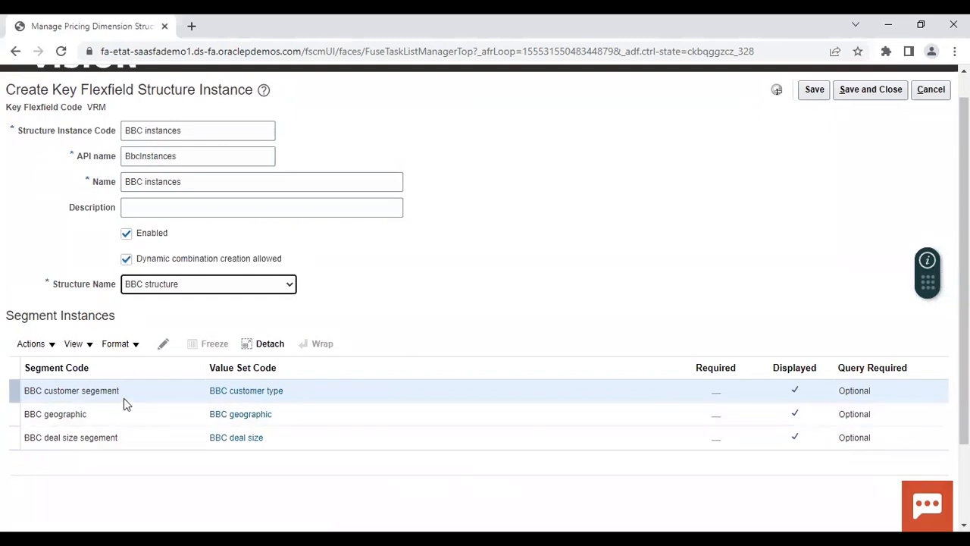
click(164, 345)
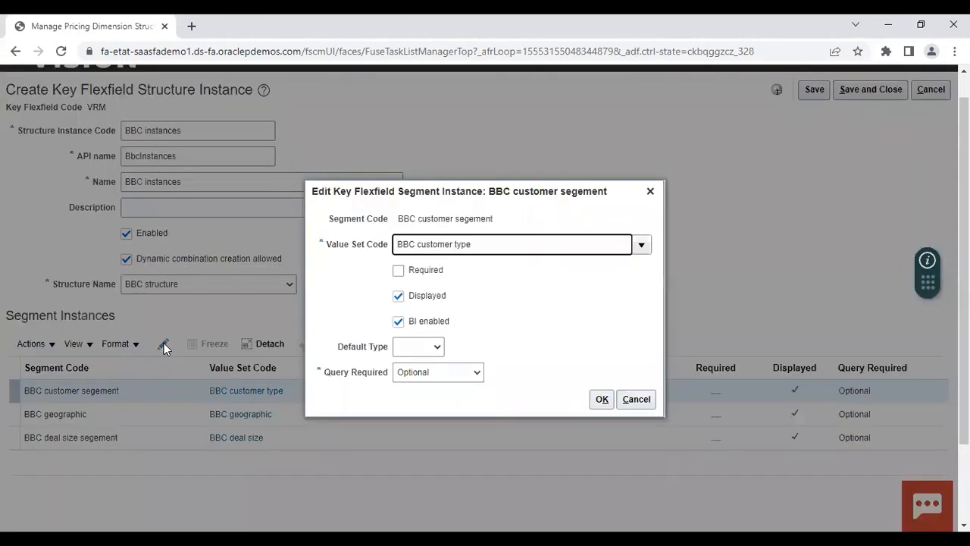
click(398, 271)
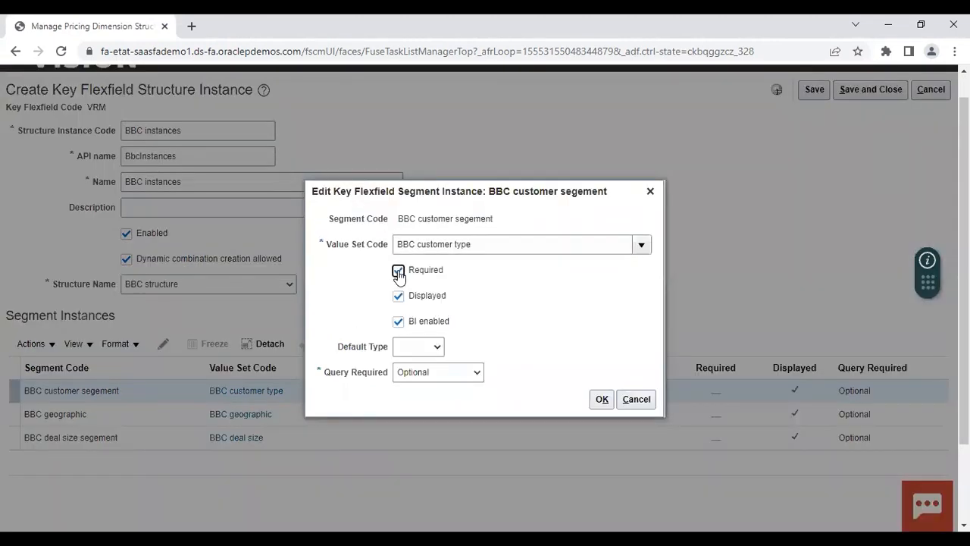
click(601, 399)
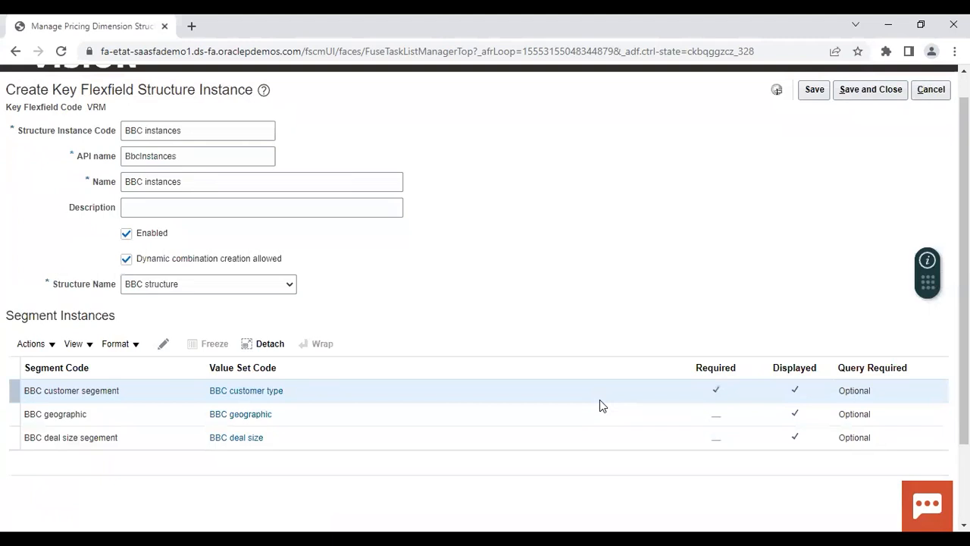
- Make the BBC geographic segment required in the structure instance
click(561, 418)
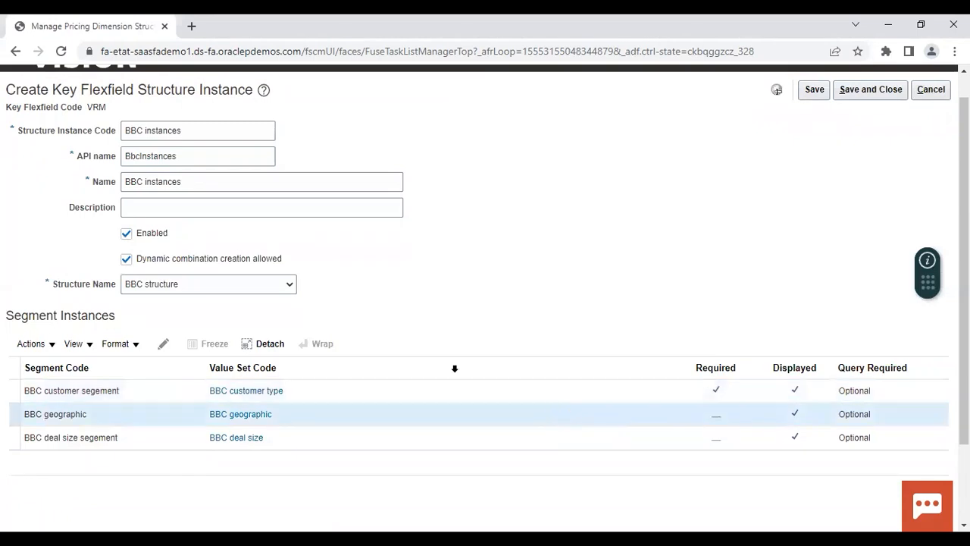
click(161, 347)
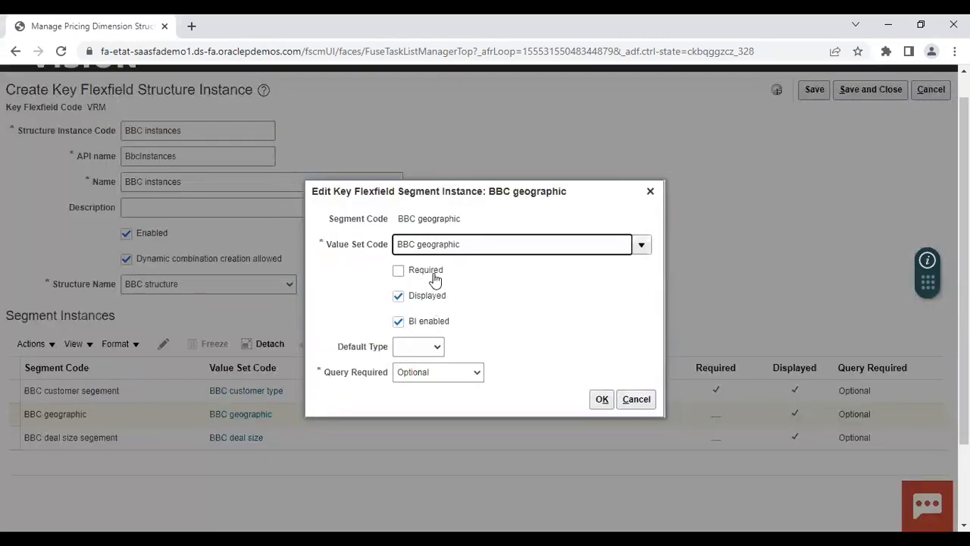
click(427, 272)
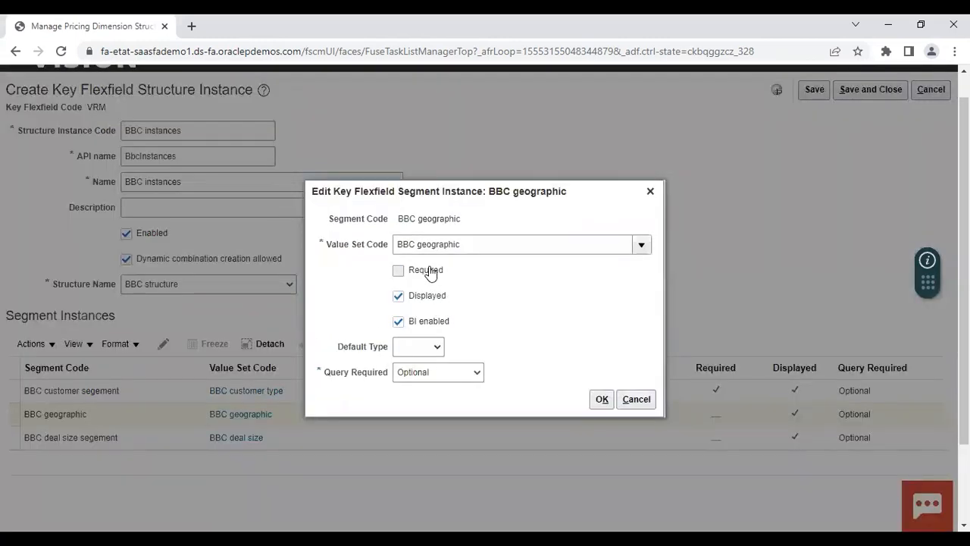
click(602, 400)
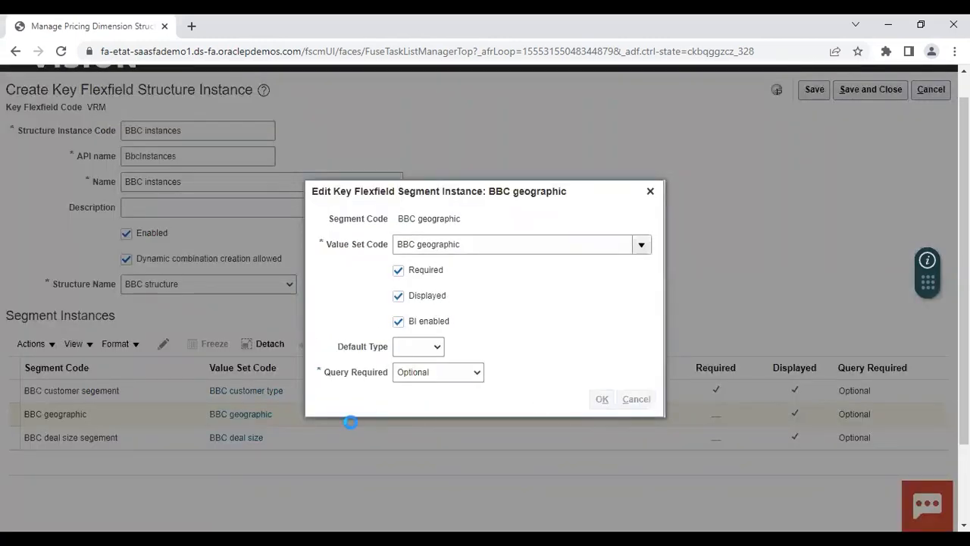
- Make the BBC deal size segment required in the structure instance
click(185, 438)
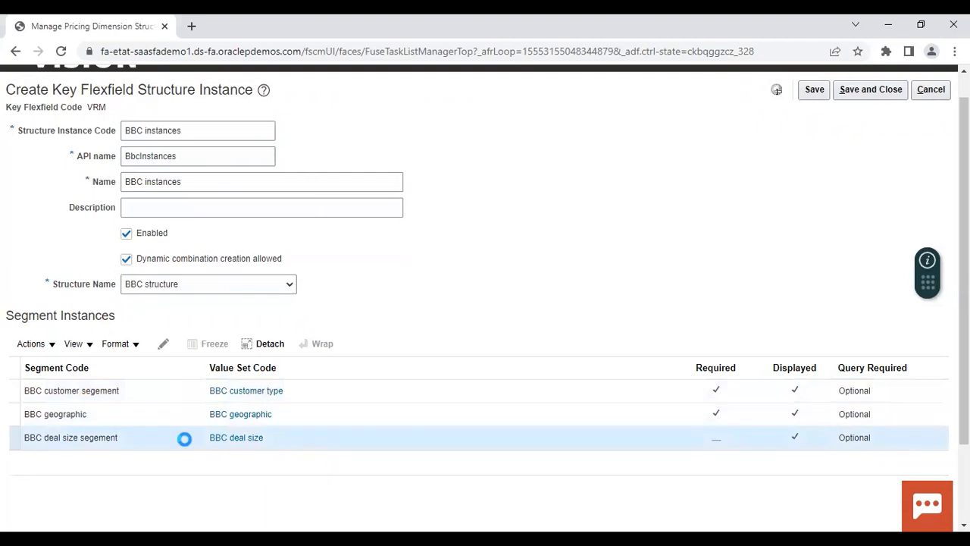
click(161, 347)
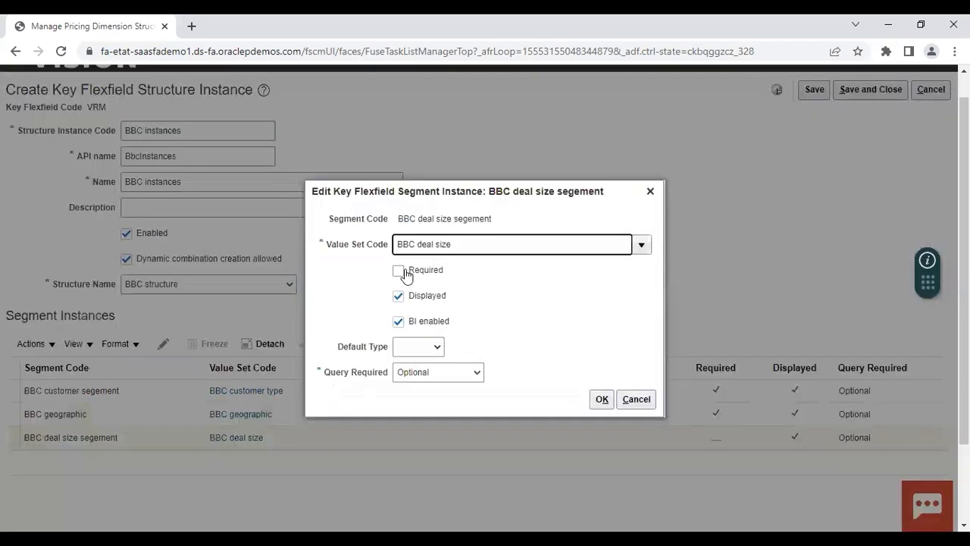
click(398, 271)
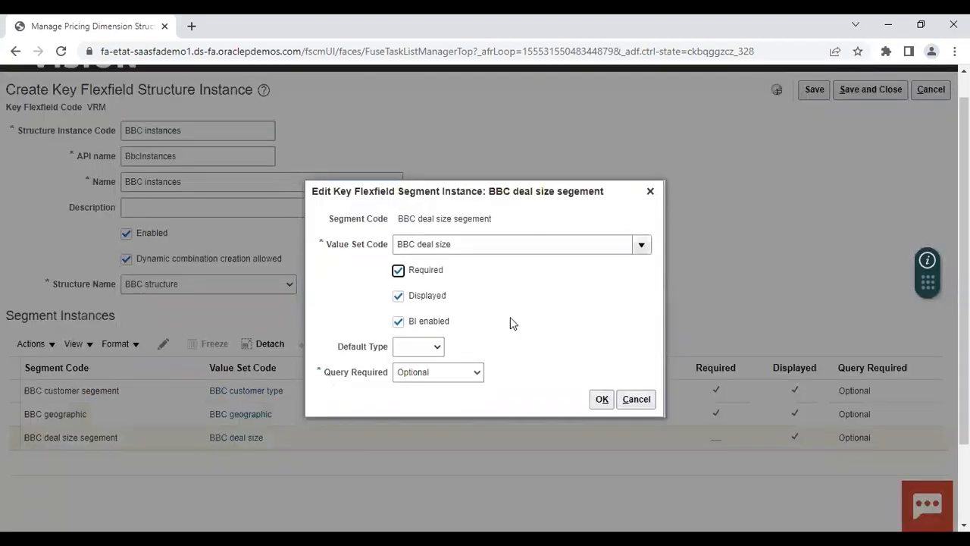
click(597, 401)
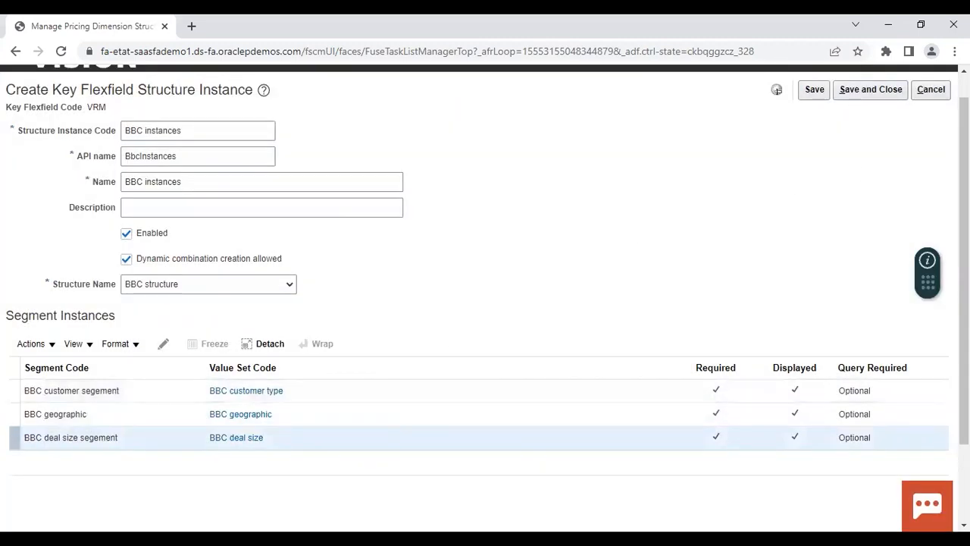
- Save the BBC structure instance and return to the pricing dimension structures overview
scroll(485, 297, up, 1)
click(877, 124)
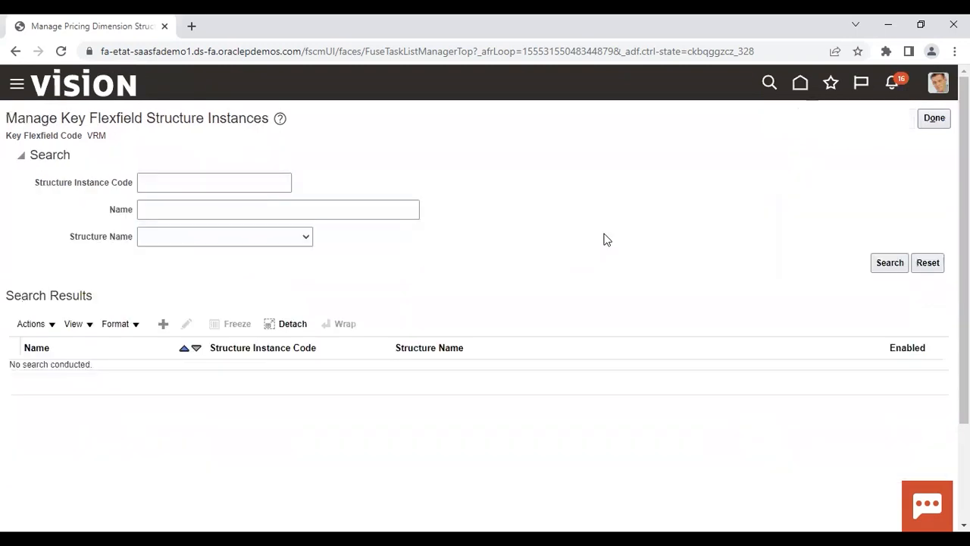
click(923, 121)
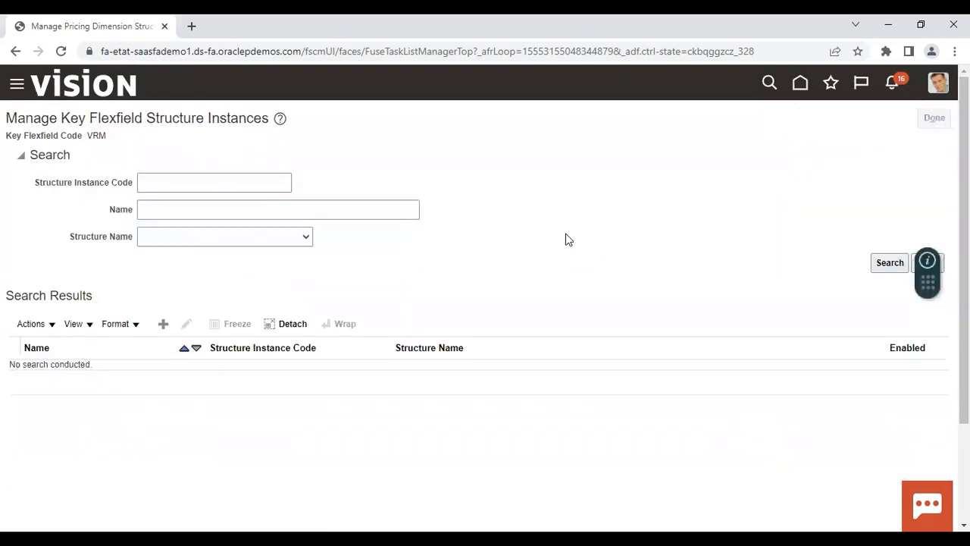
- Deploy the Pricing Dimensions Flexfield and return to the Financials setup task list
click(585, 173)
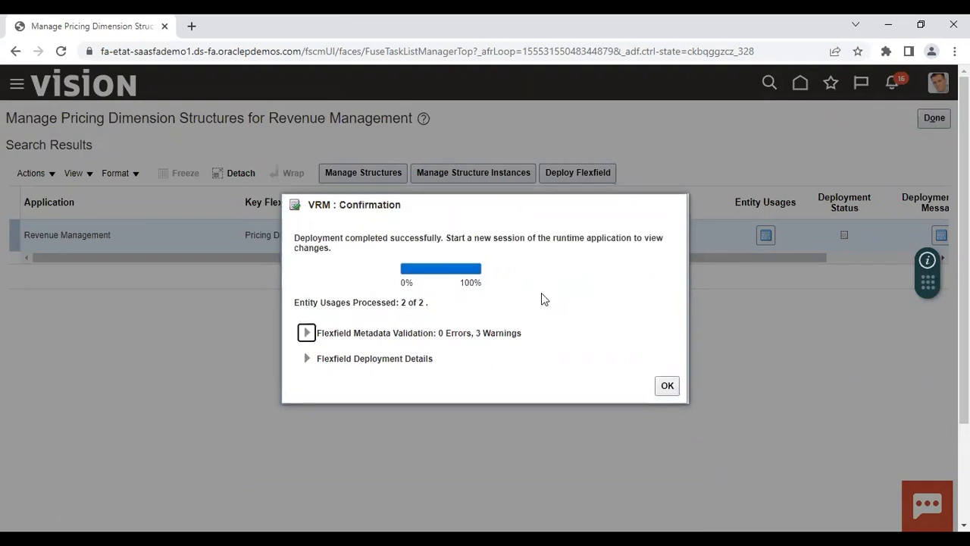
click(670, 387)
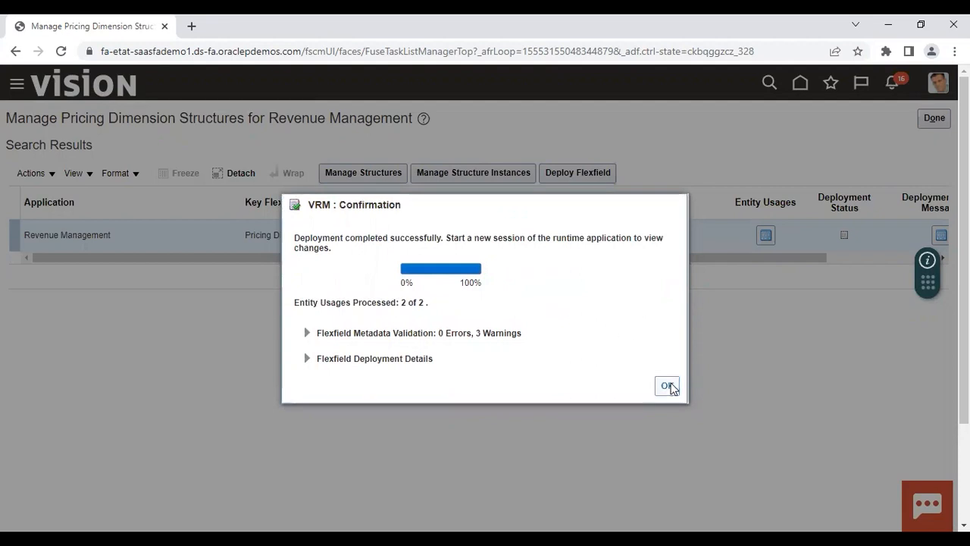
click(934, 119)
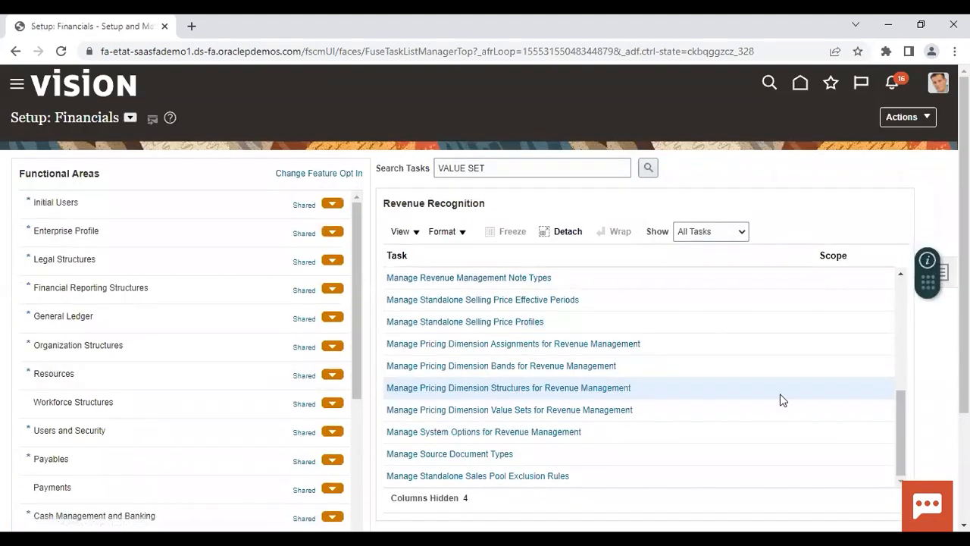
- Open the pricing dimension value sets task for Revenue Management and search for value sets in the Revenue Management module
click(471, 411)
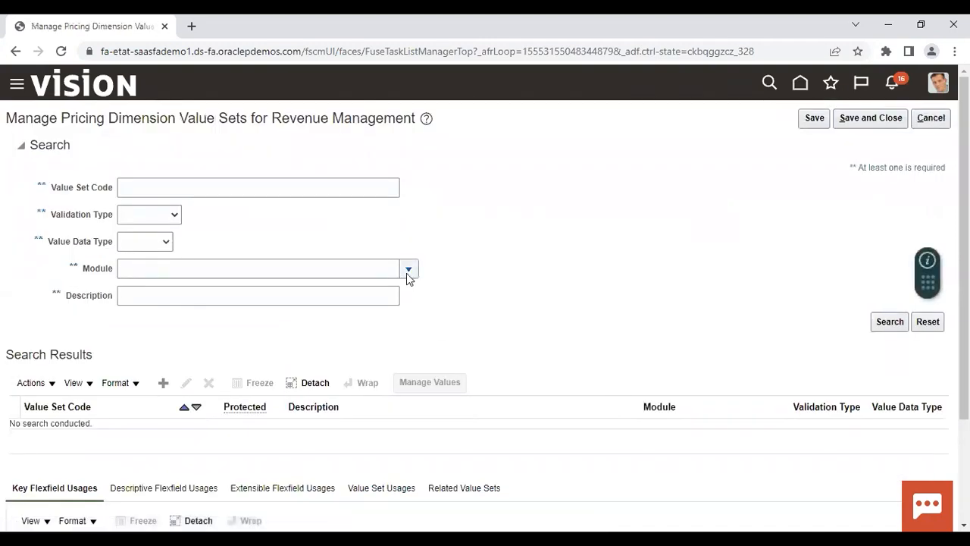
click(408, 271)
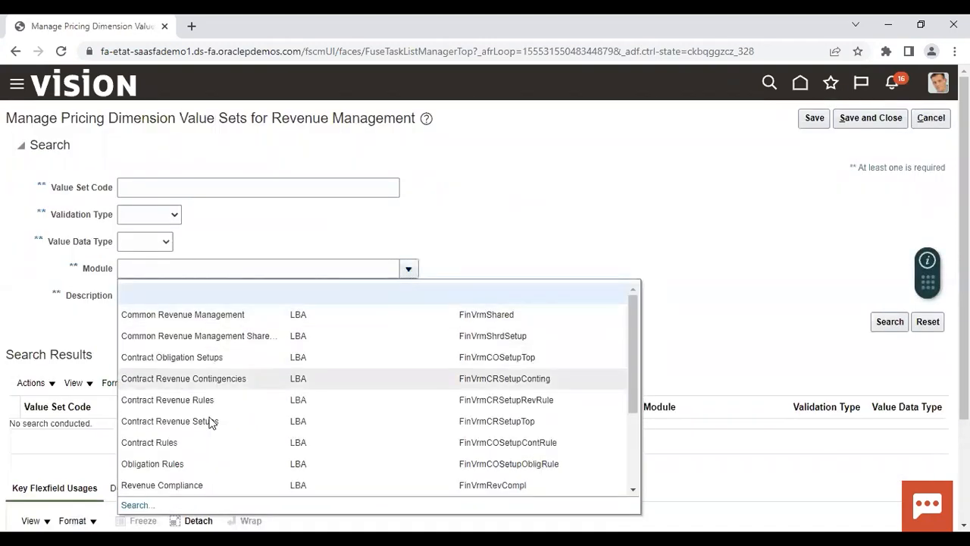
scroll(634, 491, down, 4)
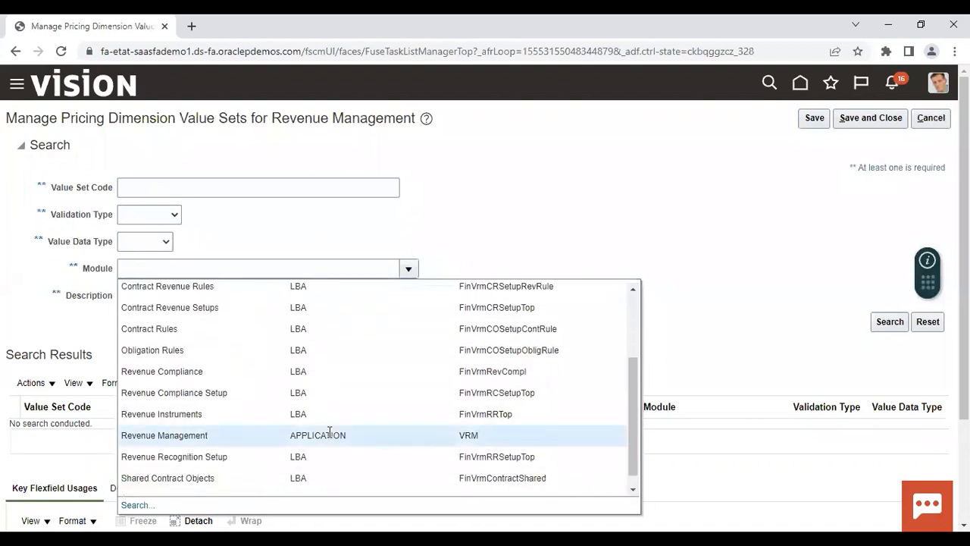
click(329, 435)
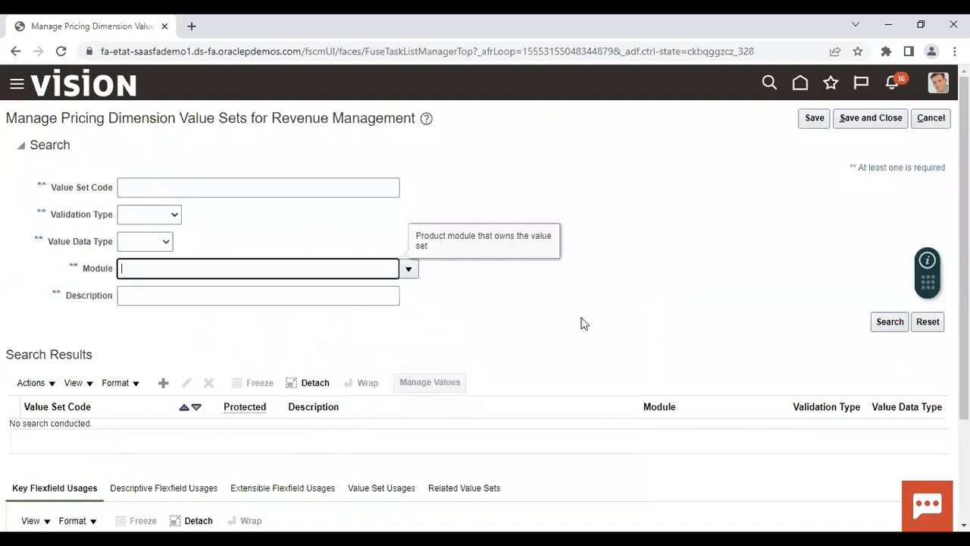
click(891, 323)
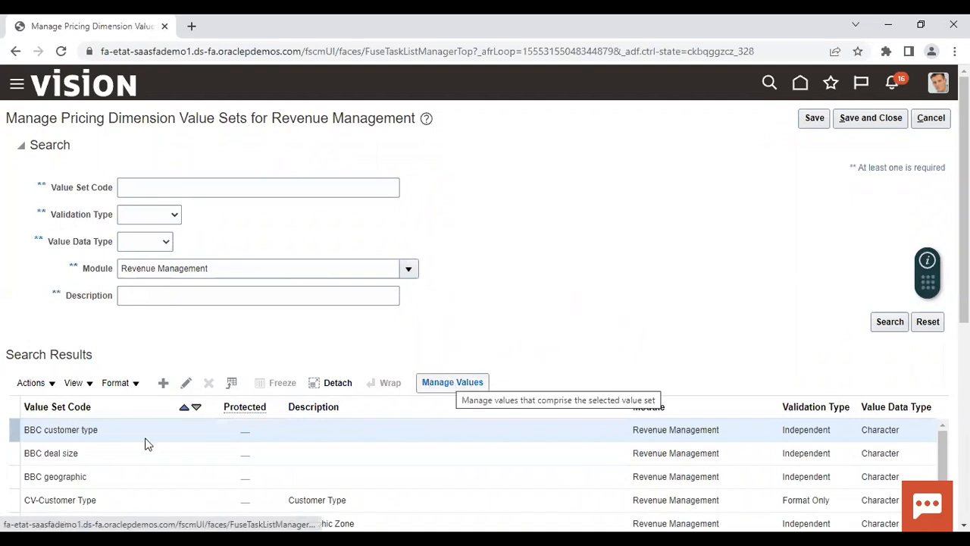
- Add the value "nor" with description "normal customer type" to the BBC customer type value set and save it
scroll(106, 387, down, 1)
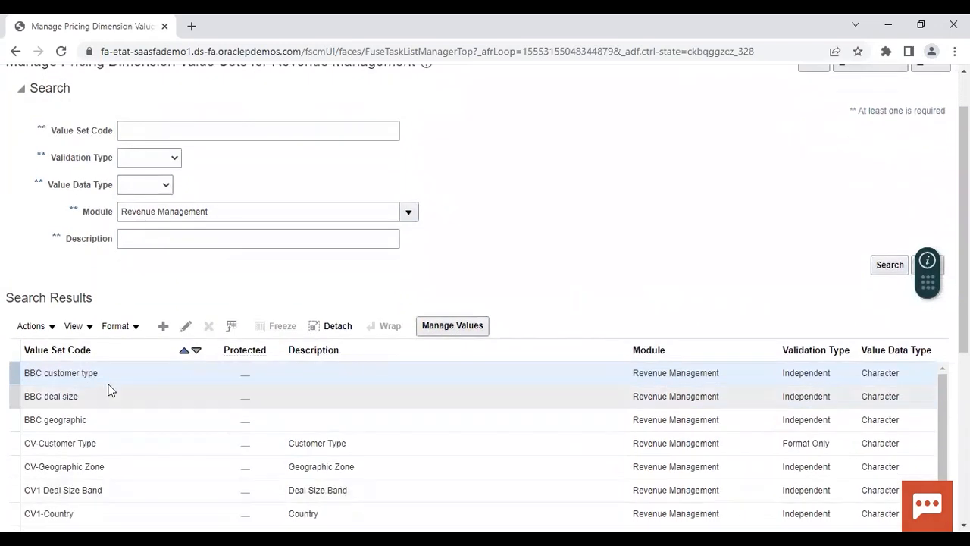
click(466, 326)
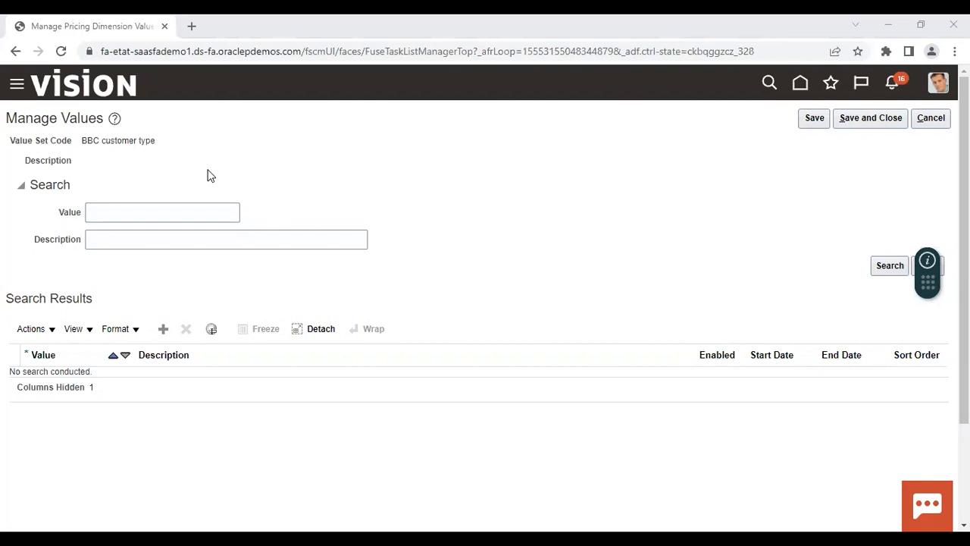
click(162, 331)
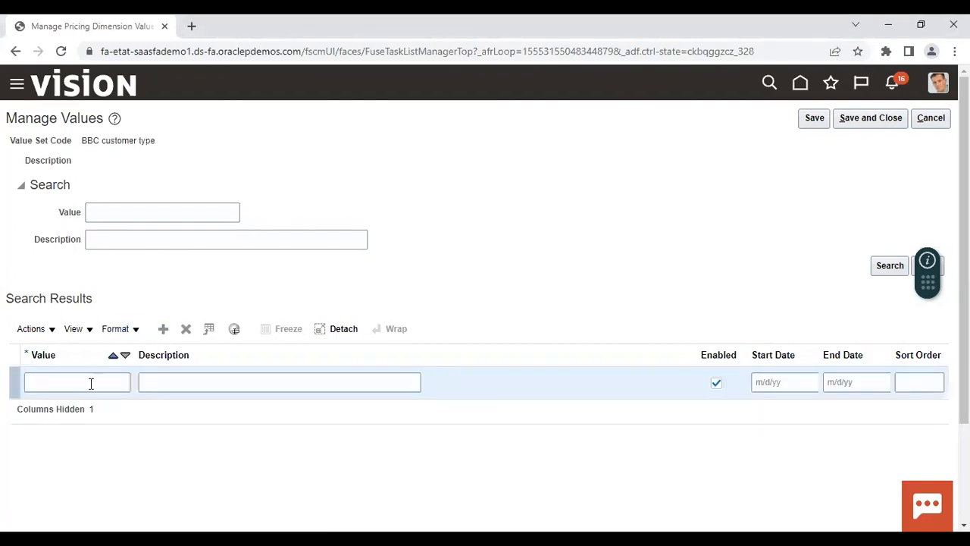
click(91, 382)
text(nor)
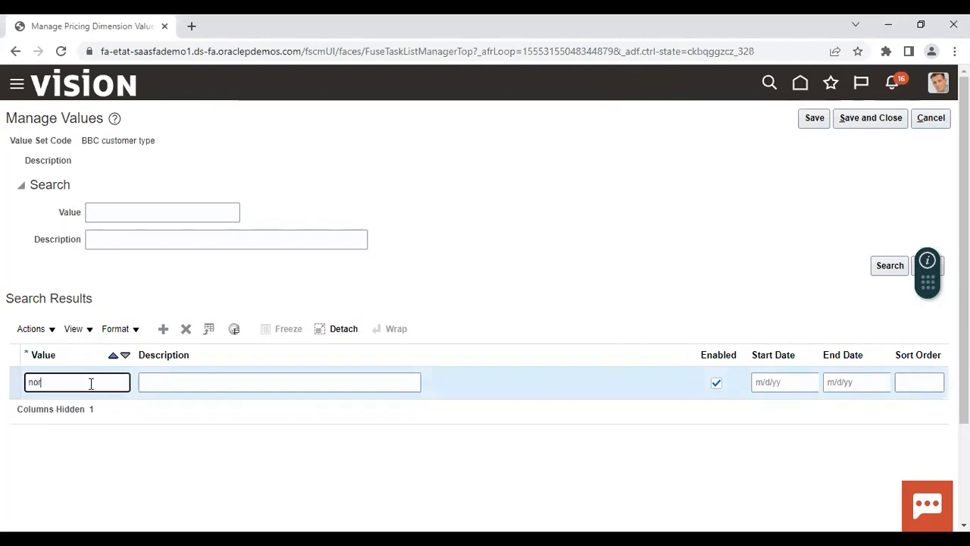
click(198, 381)
text(no)
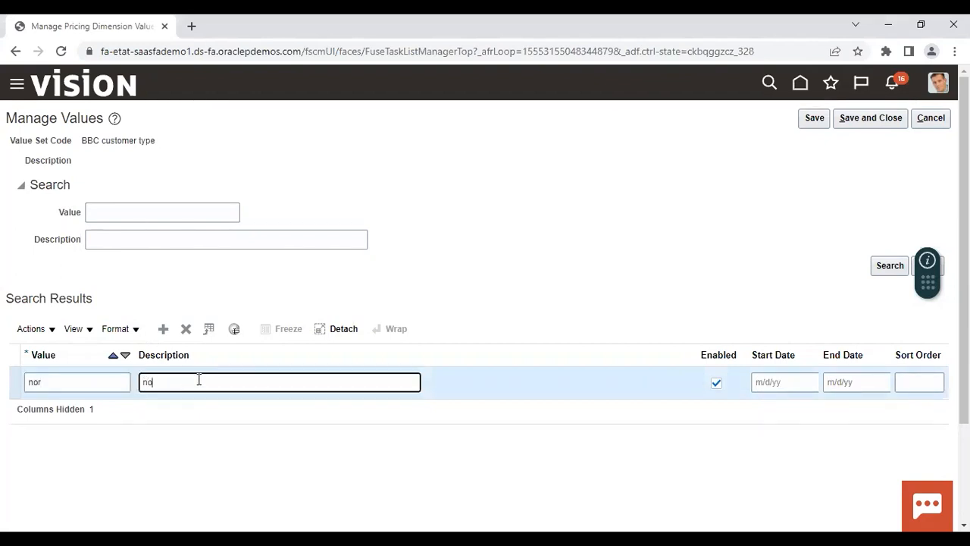
text(rmal customer type)
click(805, 126)
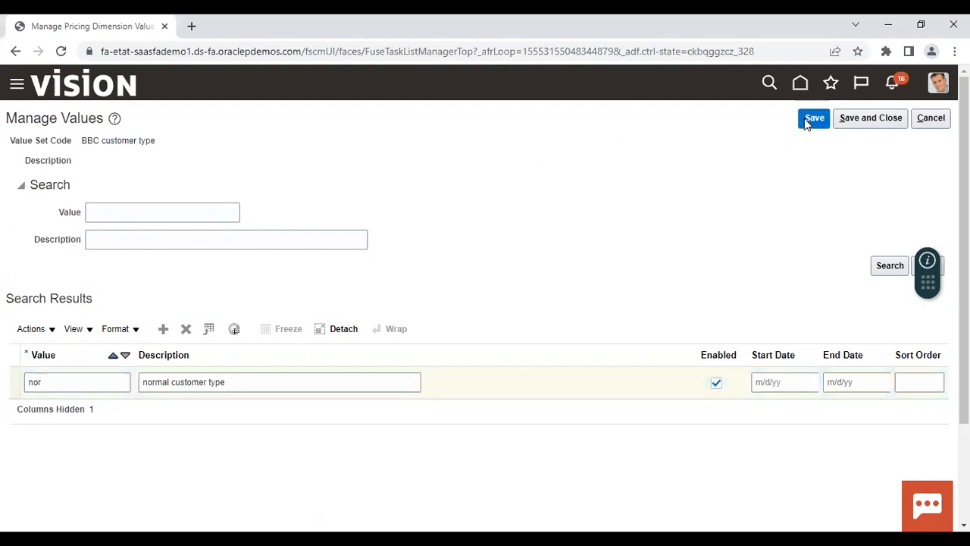
- Add the value "com" with description "commercial customer type" to the BBC customer type value set, then save and close
click(164, 331)
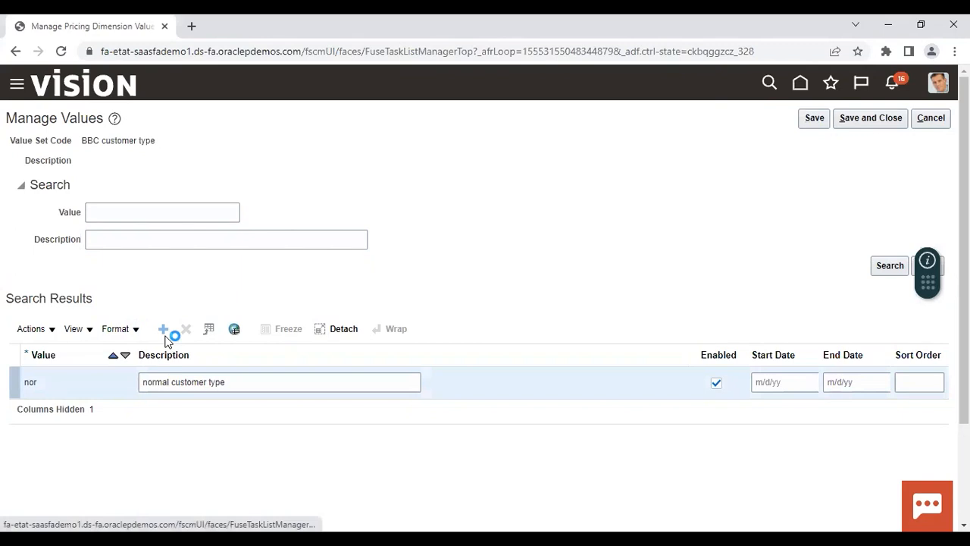
text(com)
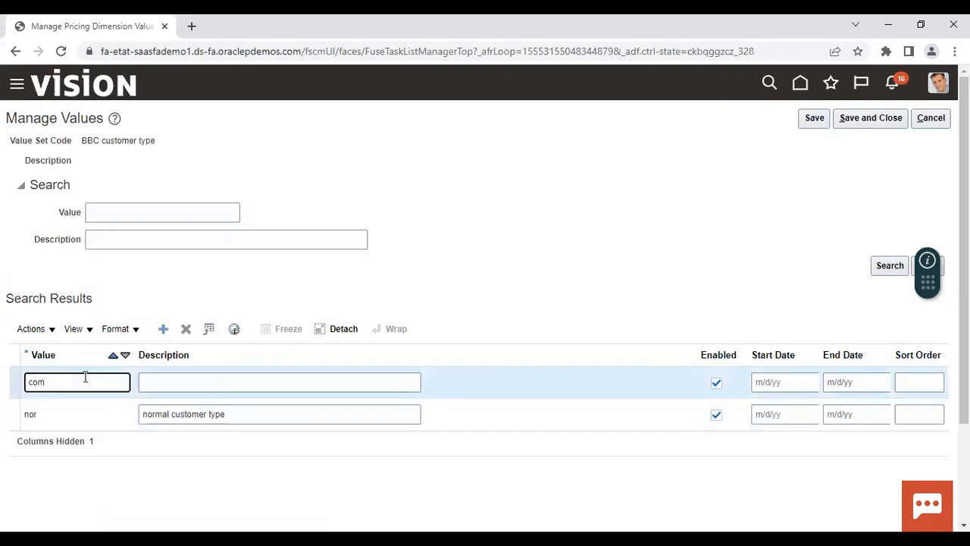
click(184, 382)
text(comm)
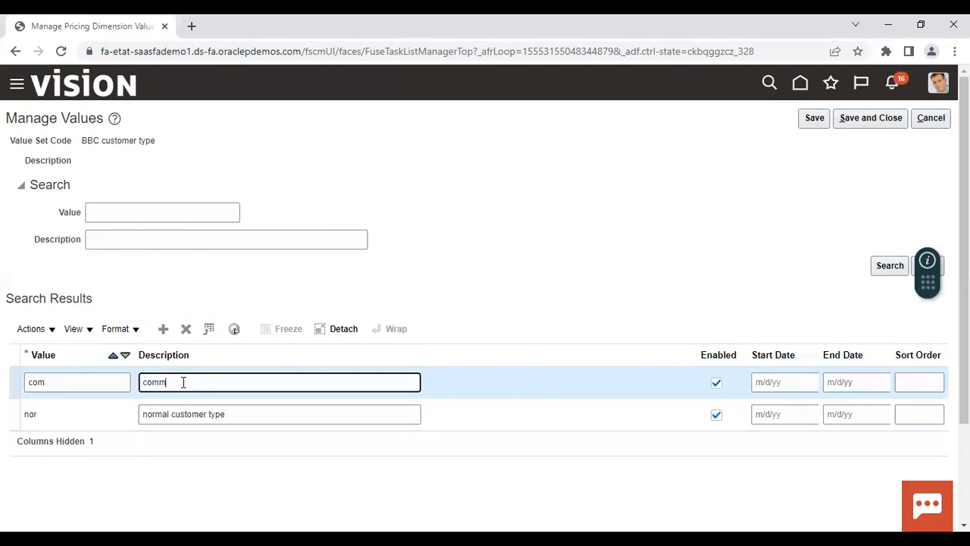
text(ercial customer type)
click(601, 217)
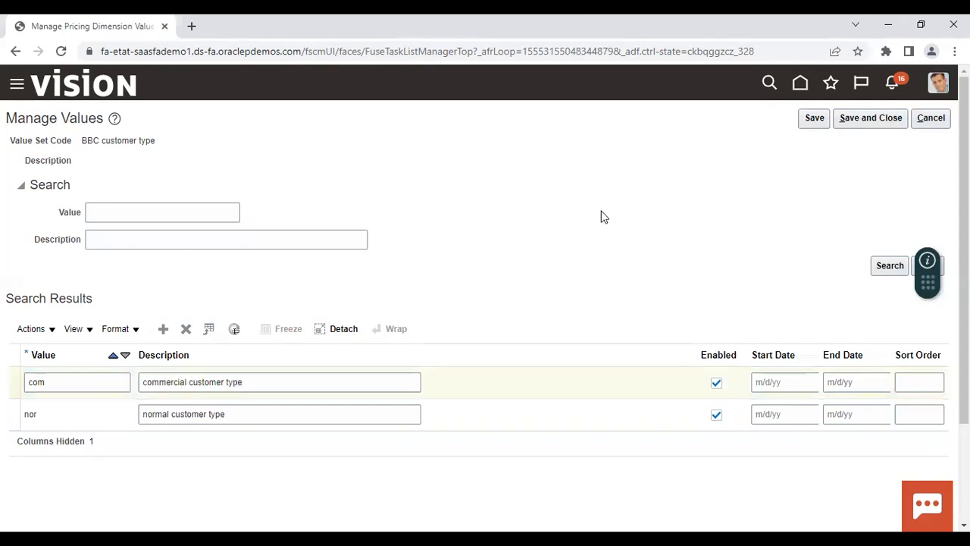
click(873, 119)
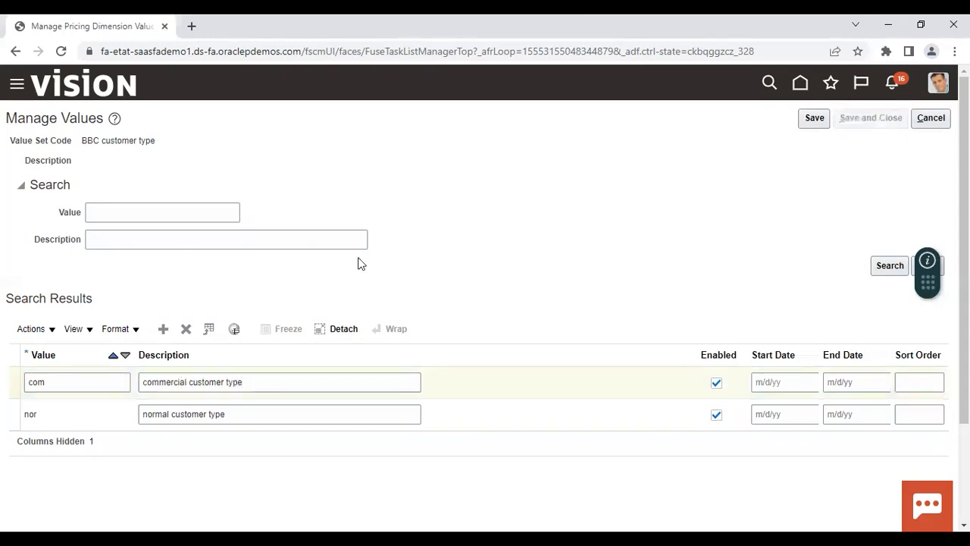
- Add the value "0-2" with description "0 to less than 2 million" to the BBC deal size value set and save it
click(86, 452)
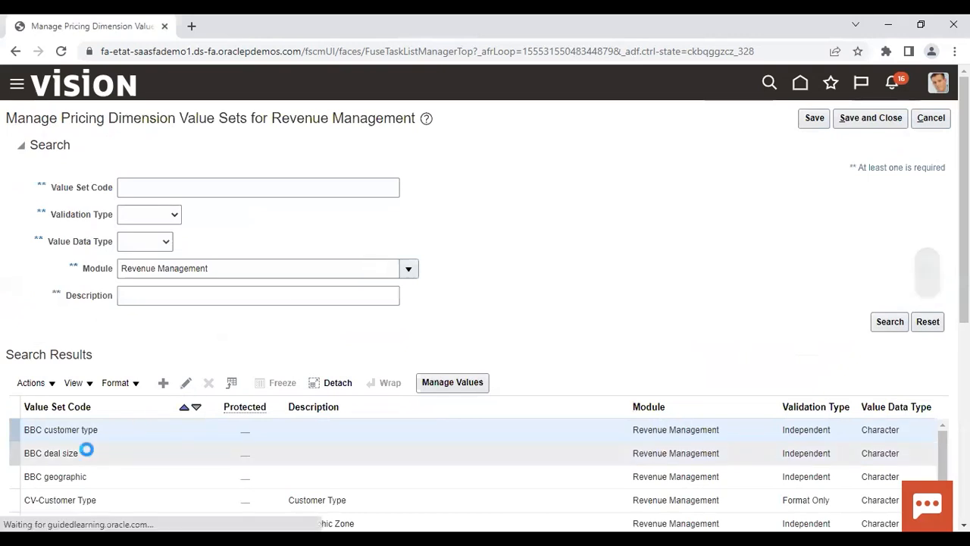
scroll(87, 450, down, 2)
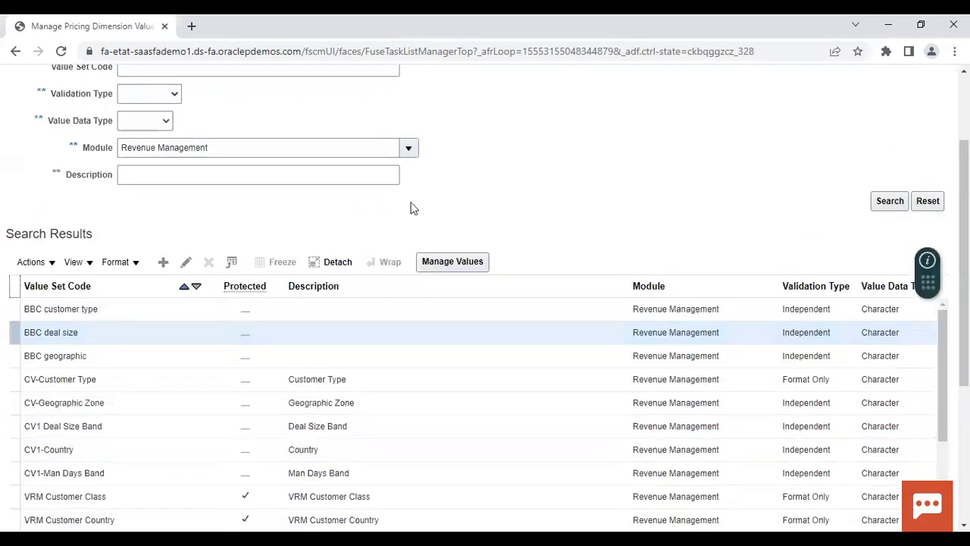
click(448, 261)
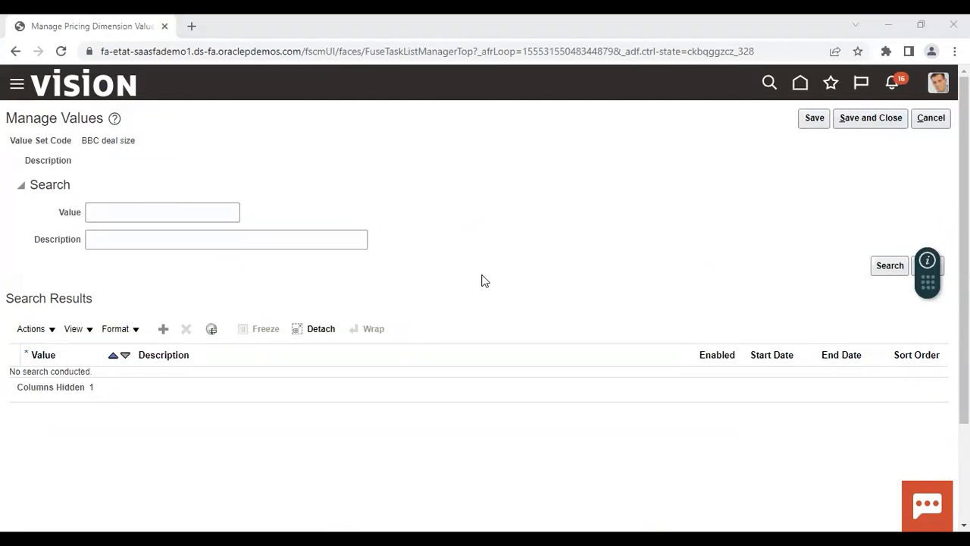
click(164, 329)
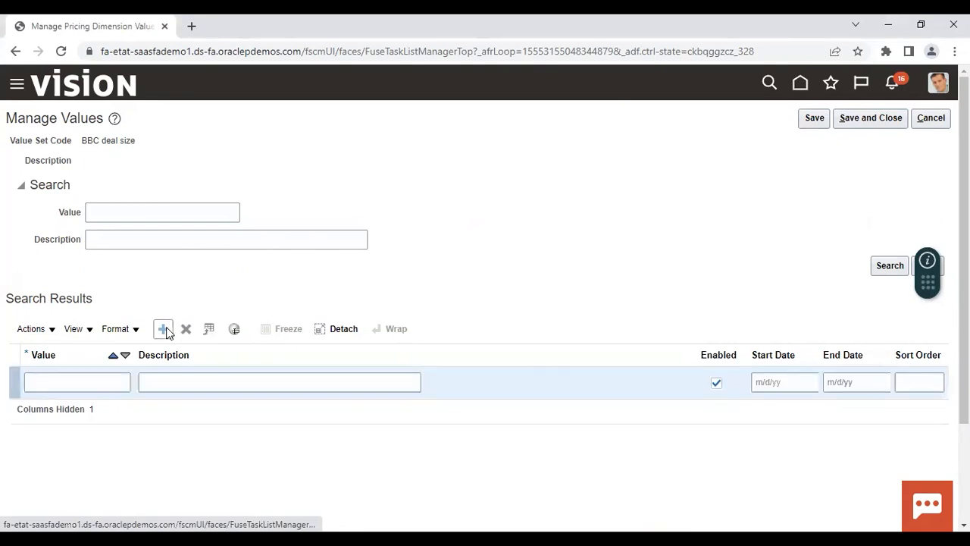
click(104, 382)
text(0-2)
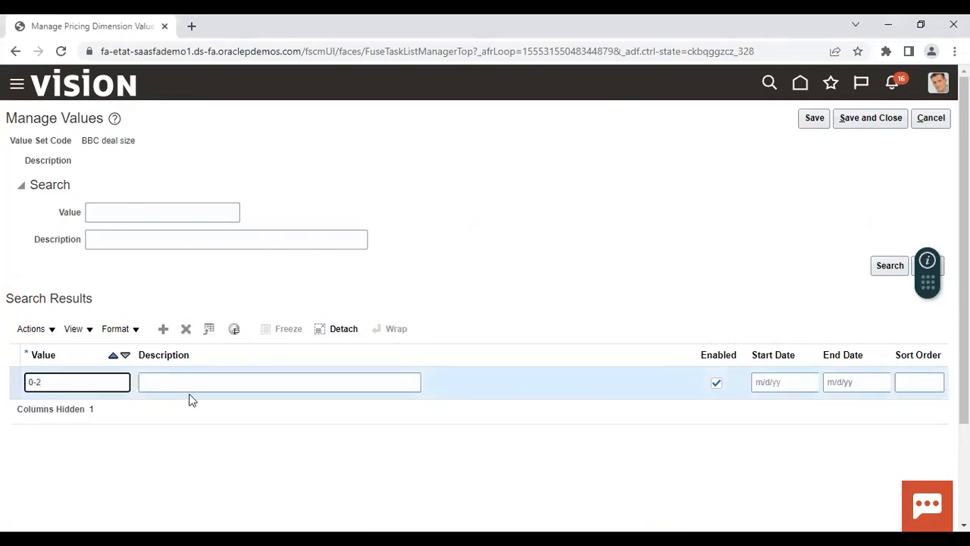
click(221, 384)
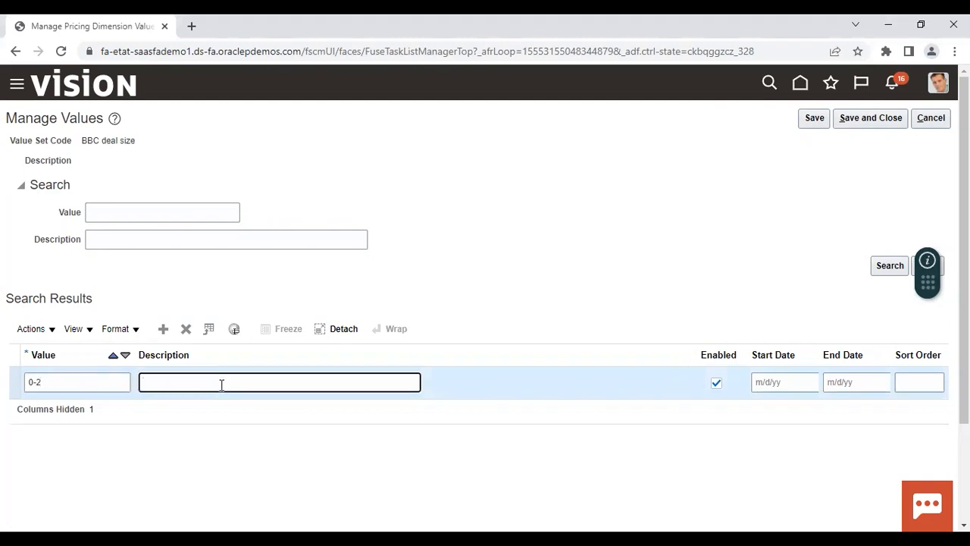
text(0 to less than 2 m)
click(813, 121)
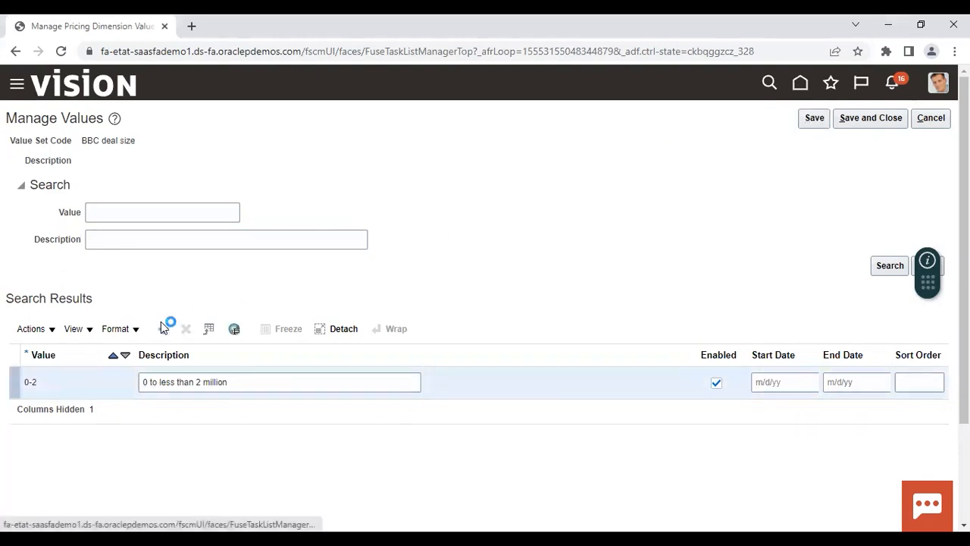
- Add the deal size value "2-5" with description "2 million to less than 5 million", and save and close the value set's values
click(161, 328)
click(104, 379)
text(2)
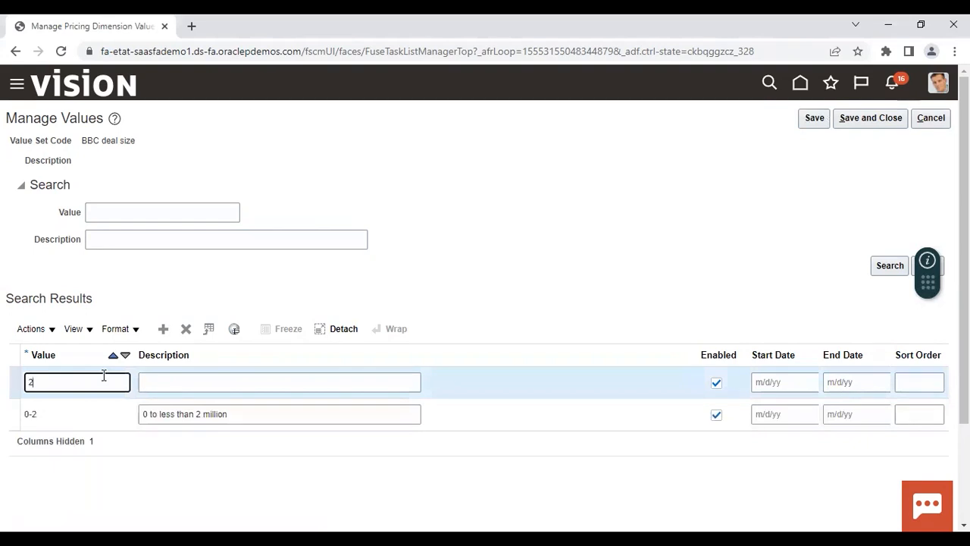
text(-5)
click(244, 383)
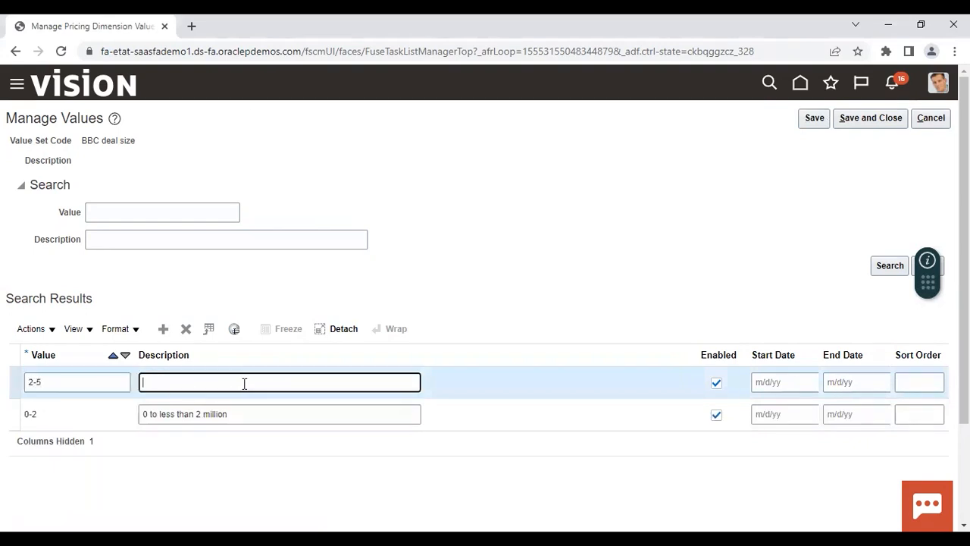
text(2 million to less than)
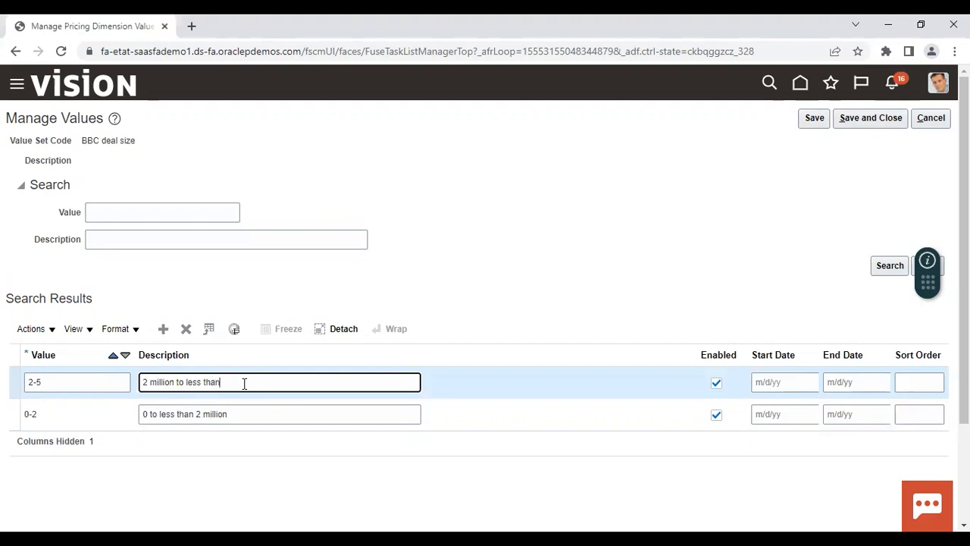
text( 5 million)
click(871, 119)
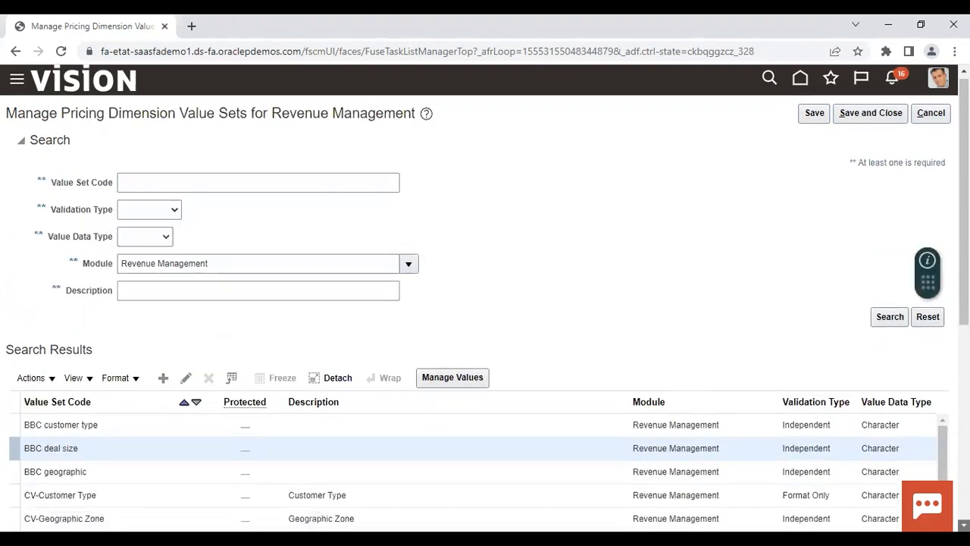
- Add the value "AM" with description "America" to the BBC geographic value set and save it
scroll(234, 433, down, 1)
click(142, 449)
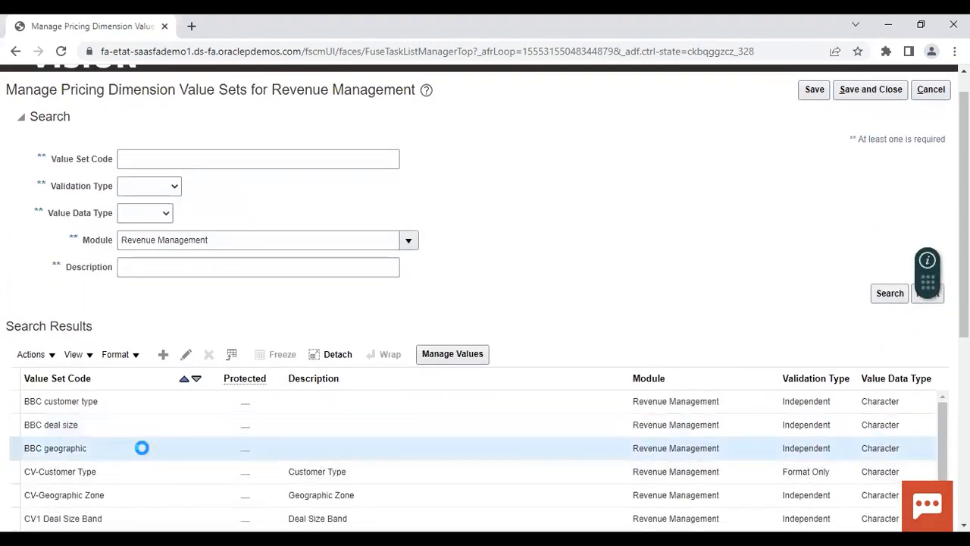
scroll(142, 450, down, 3)
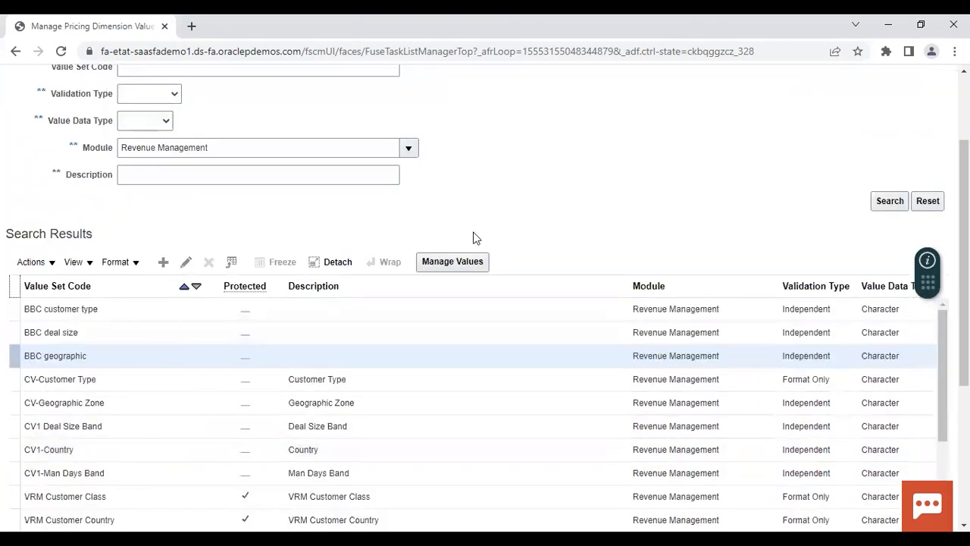
click(455, 260)
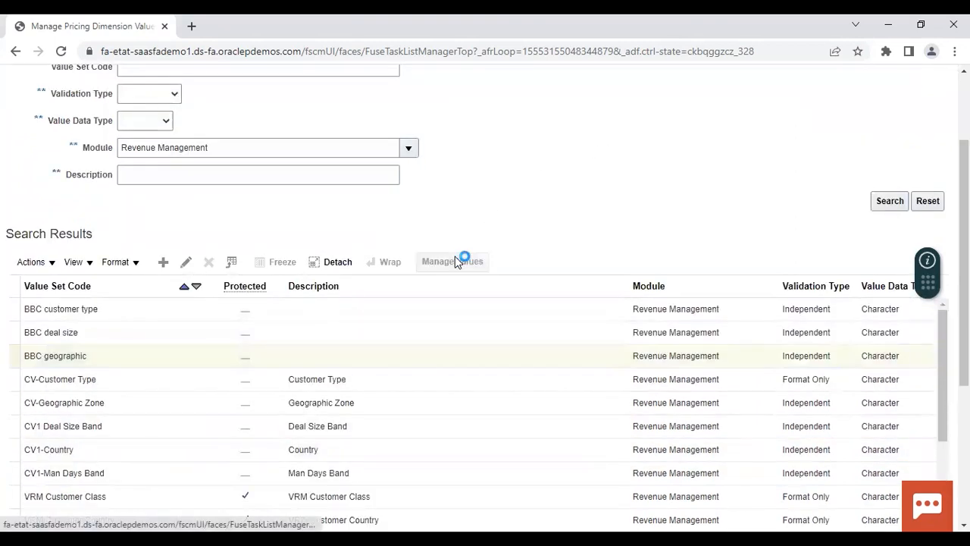
click(163, 331)
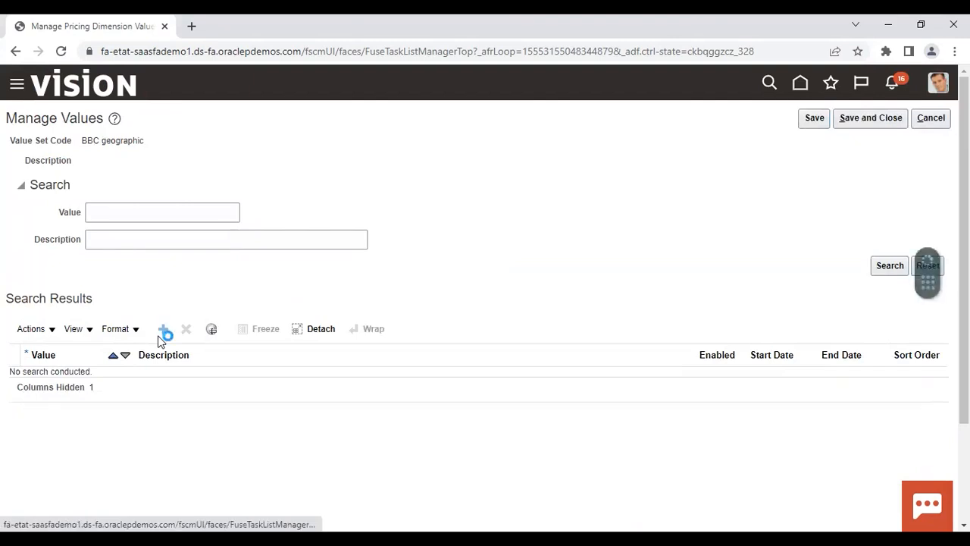
click(99, 381)
text(AM)
click(179, 381)
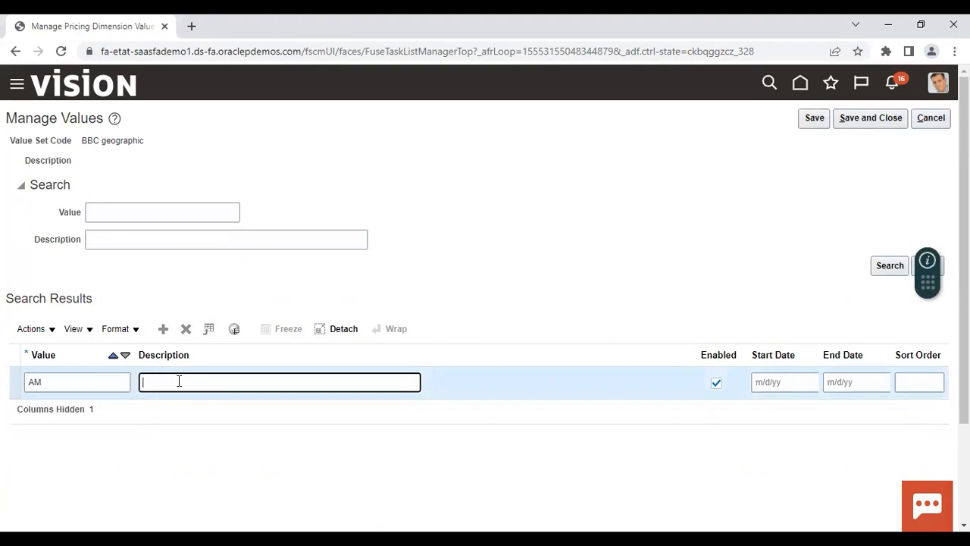
text(america)
key(BackSpace)
key(BackSpace)
key(BackSpace)
key(BackSpace)
key(BackSpace)
key(BackSpace)
key(BackSpace)
key(BackSpace)
text(America)
click(574, 236)
click(814, 118)
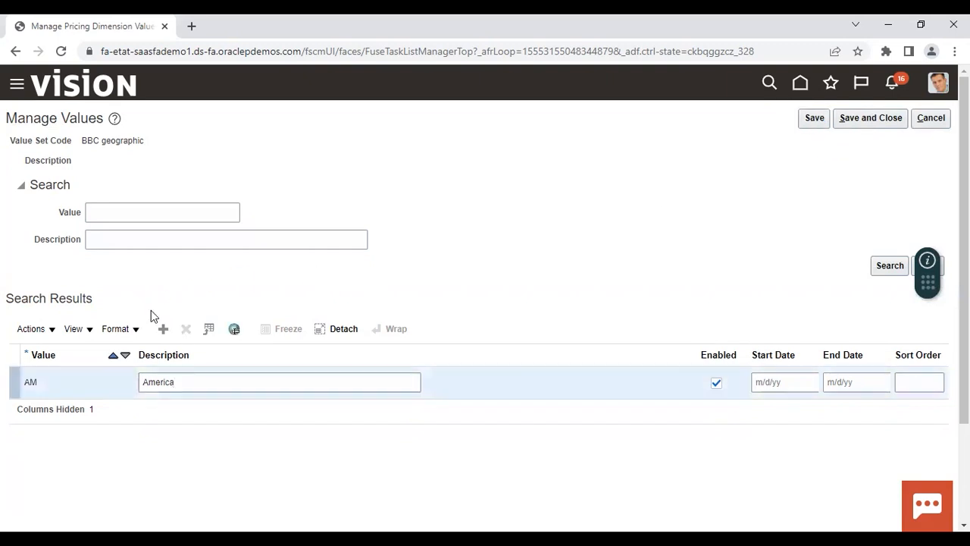
- Add the geographic value "AP" with description "Asia Pacific", and save and close the value set's values
click(163, 329)
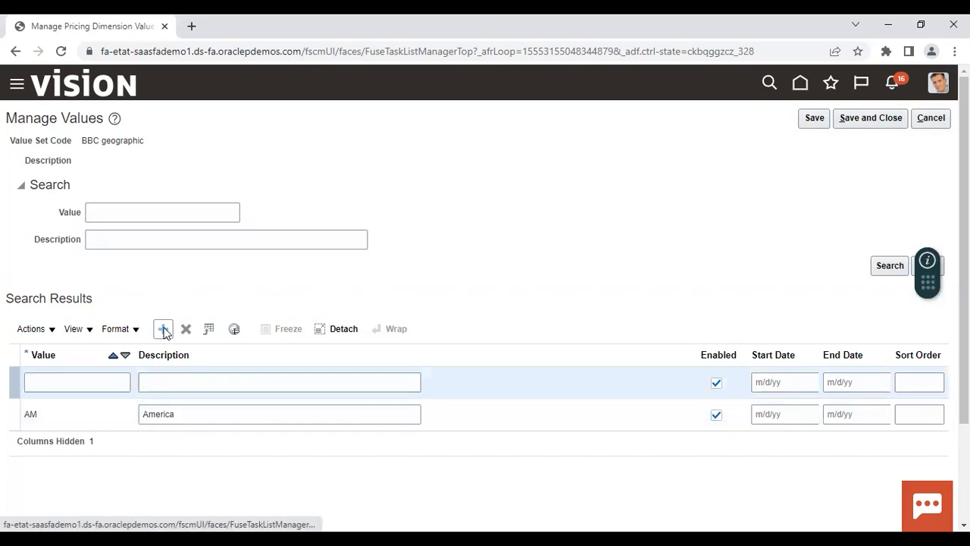
click(86, 384)
text(AP)
click(187, 385)
text(Asia Pac)
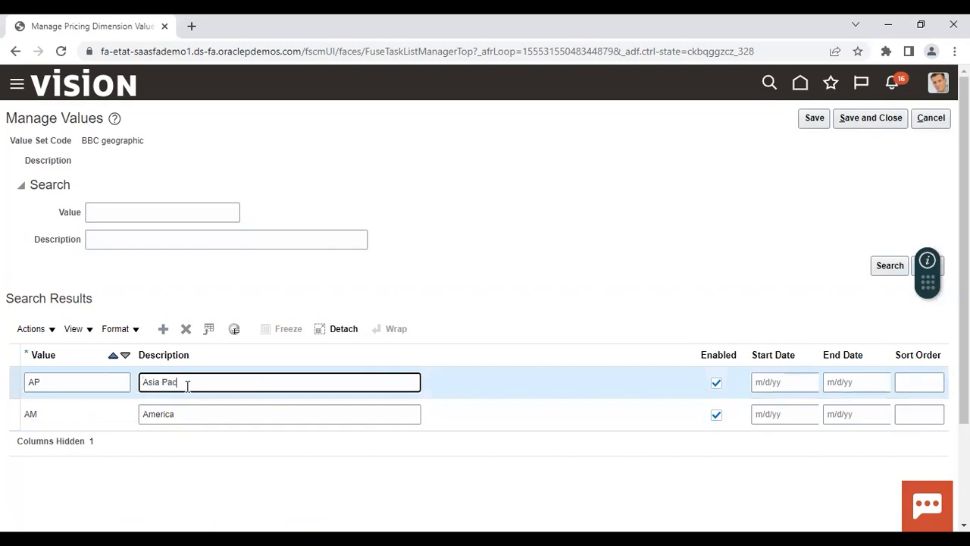
text(ific)
click(860, 117)
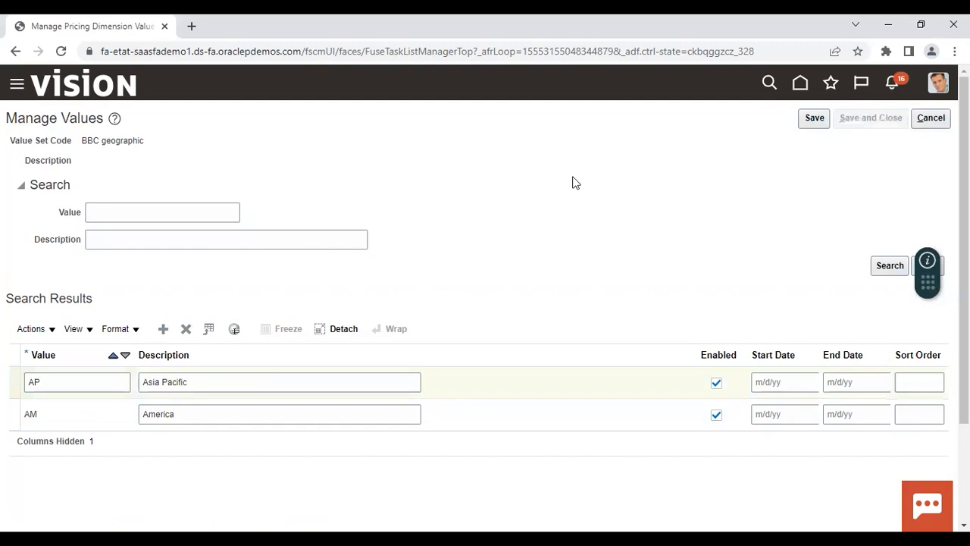